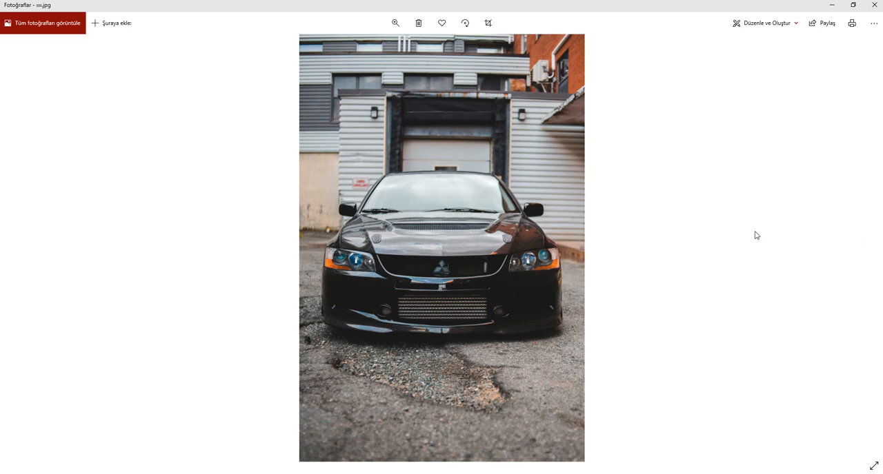
# Close the photo viewer and open the black car photo and the woman's portrait aaaaa.jpg in Photoshop
pyautogui.click(862, 249)
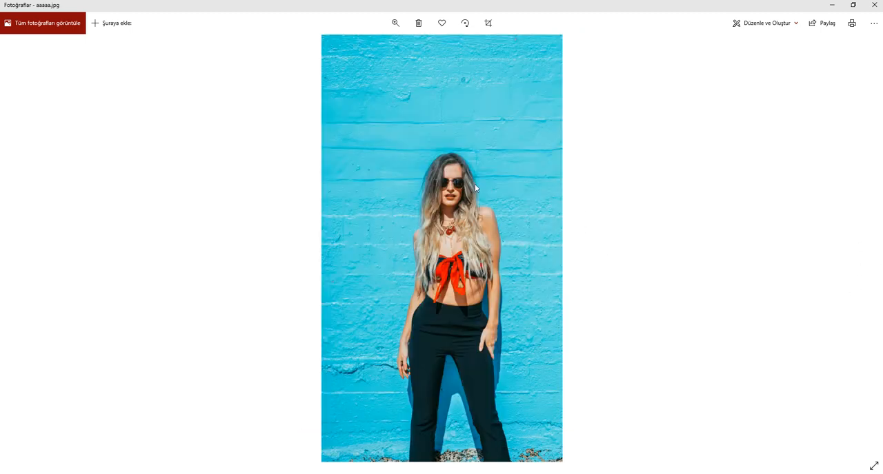
pyautogui.click(874, 5)
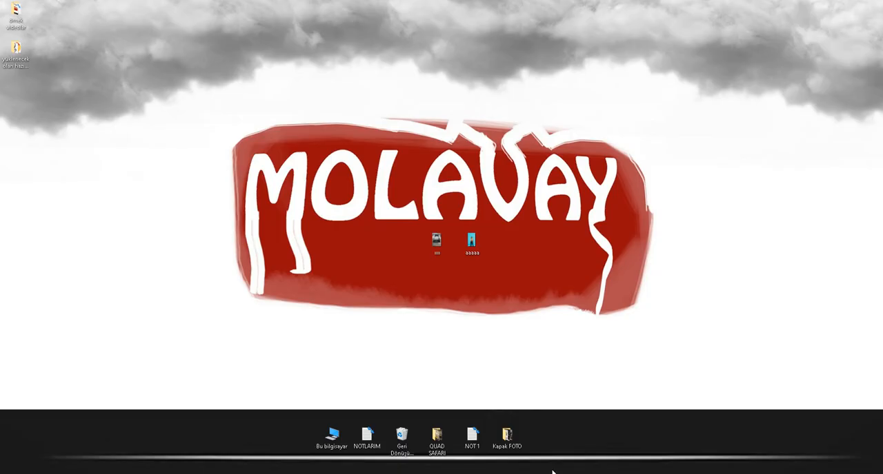
pyautogui.moveTo(435, 239); pyautogui.dragTo(336, 237)
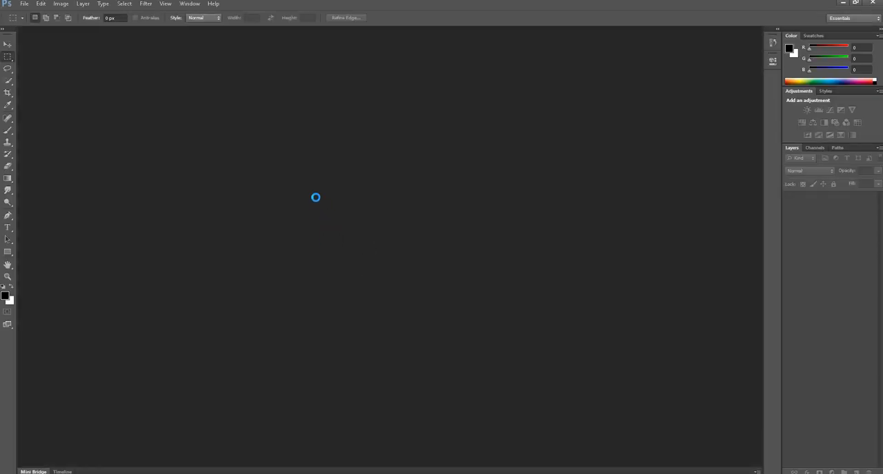
pyautogui.click(842, 4)
pyautogui.moveTo(466, 240); pyautogui.dragTo(580, 389)
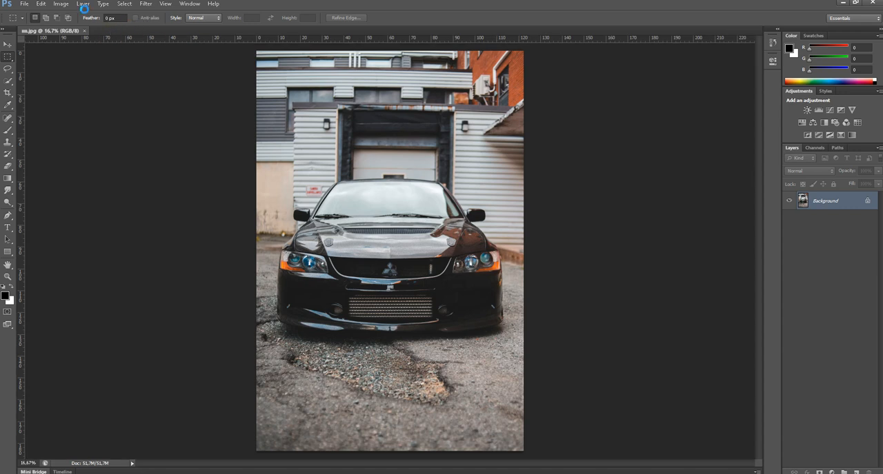
pyautogui.click(5, 43)
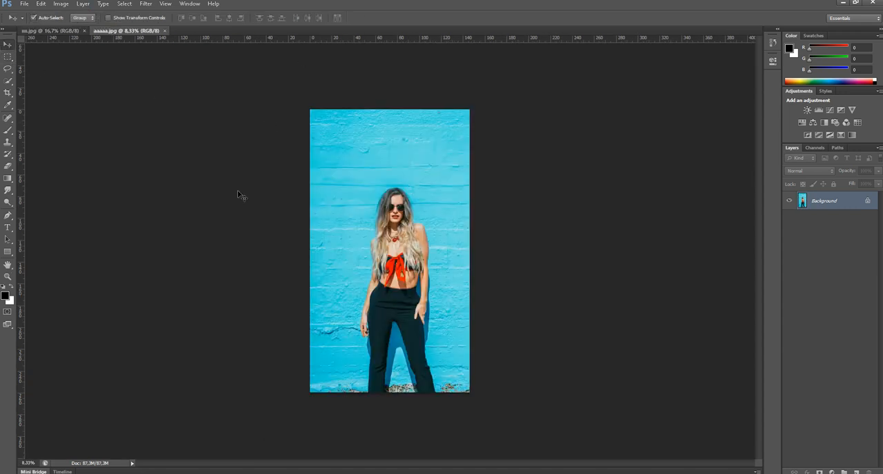
# Convert the portrait's locked background into a regular layer named Layer 0 in Normal mode at 100% opacity
pyautogui.scroll(4, 411, 206)
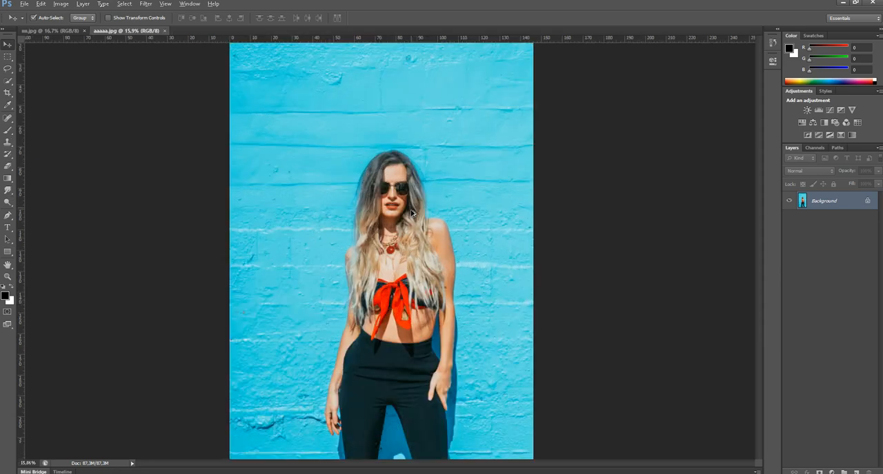
pyautogui.doubleClick(841, 205)
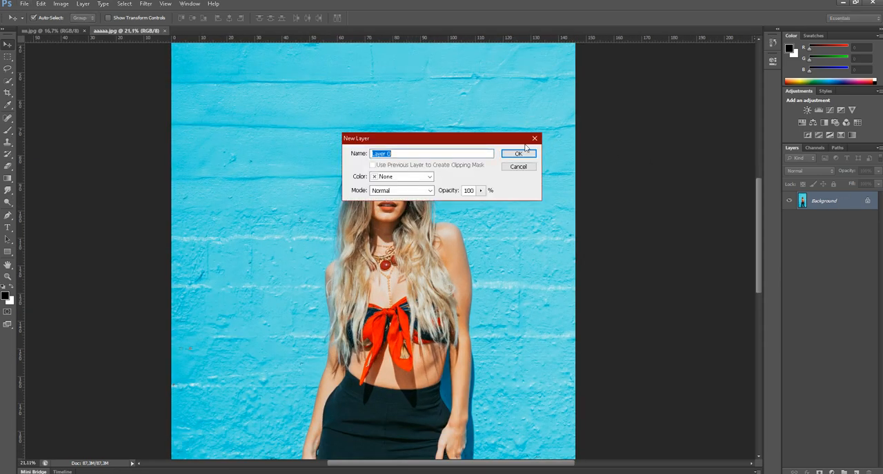
pyautogui.click(510, 157)
pyautogui.scroll(-1, 419, 183)
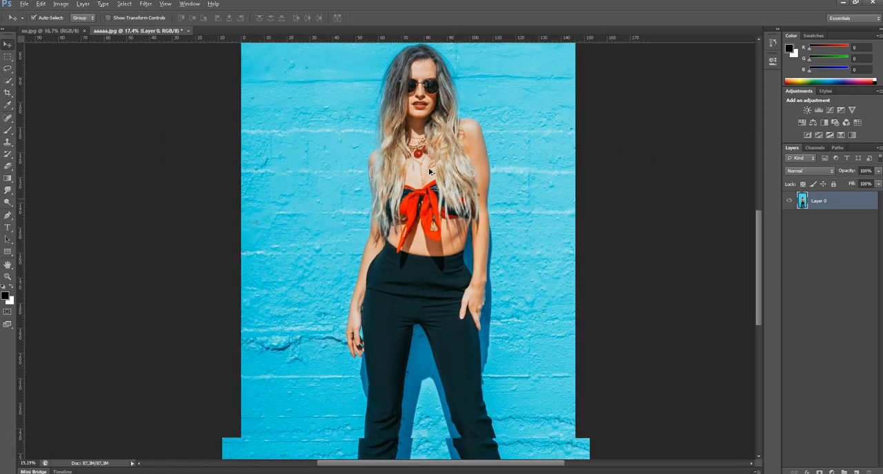
pyautogui.scroll(-1, 419, 184)
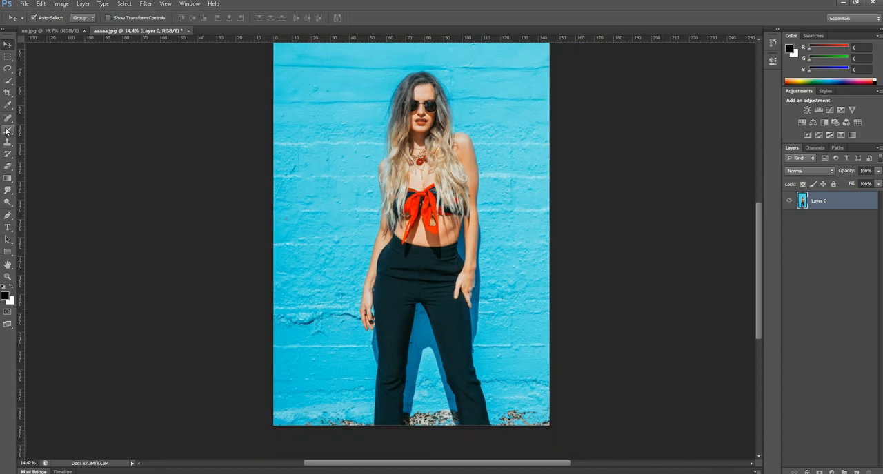
pyautogui.moveTo(5, 122); pyautogui.dragTo(69, 143)
pyautogui.click(72, 103)
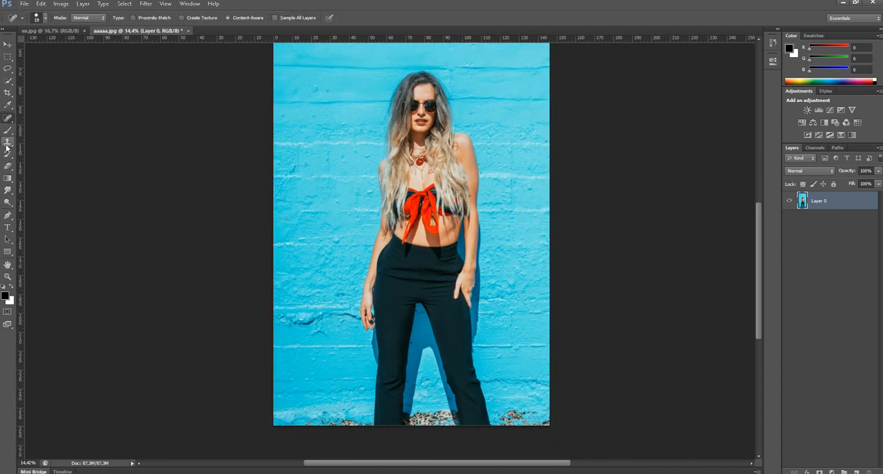
pyautogui.click(11, 133)
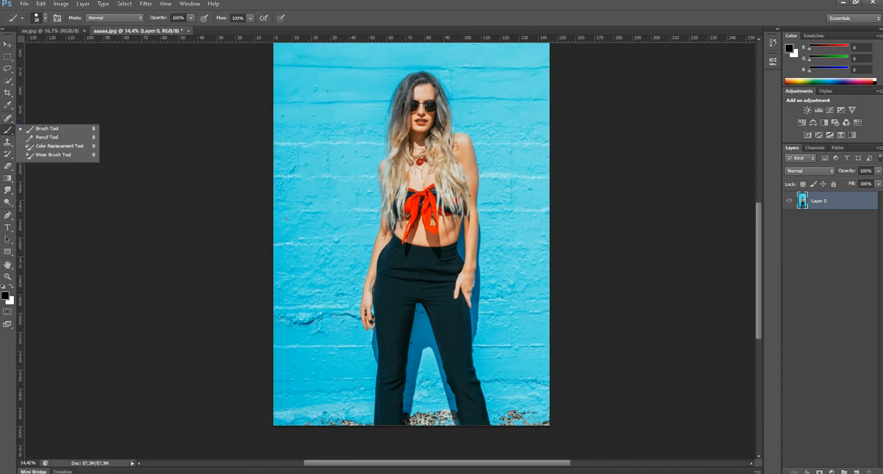
pyautogui.click(160, 111)
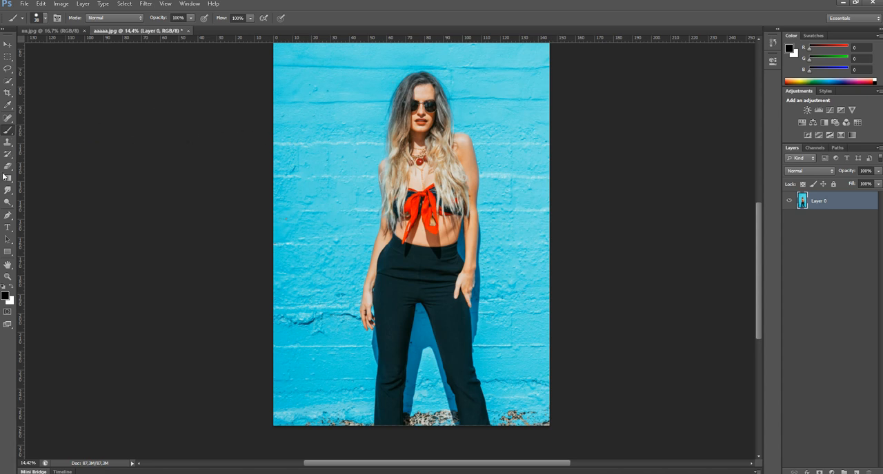
# Remove the blue wall beside the woman's hair and above her head with the Magic Eraser
pyautogui.click(12, 171)
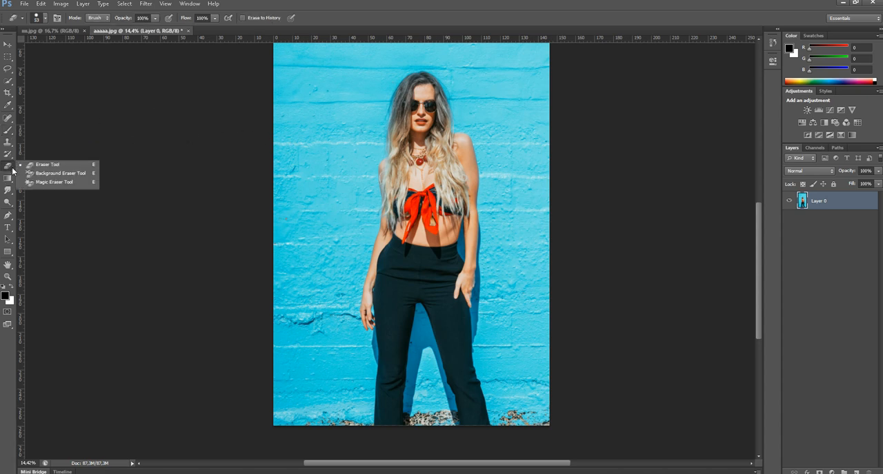
pyautogui.click(61, 182)
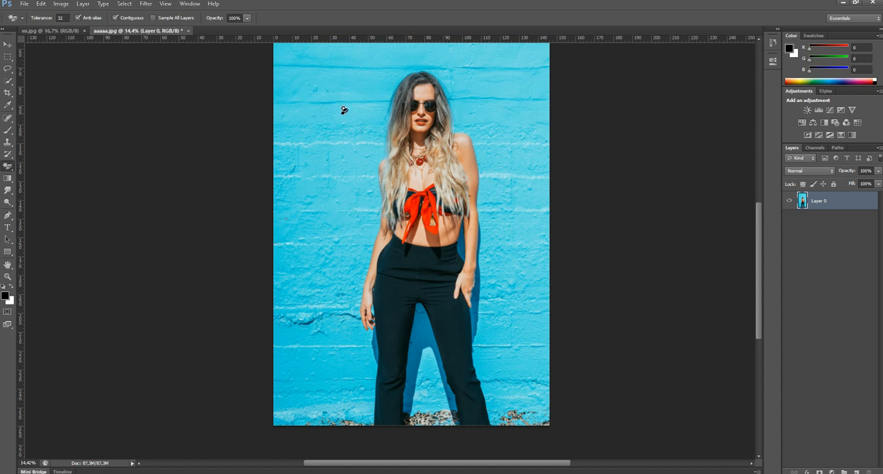
pyautogui.keyDown('alt'); pyautogui.click(339, 167); pyautogui.keyUp('alt')
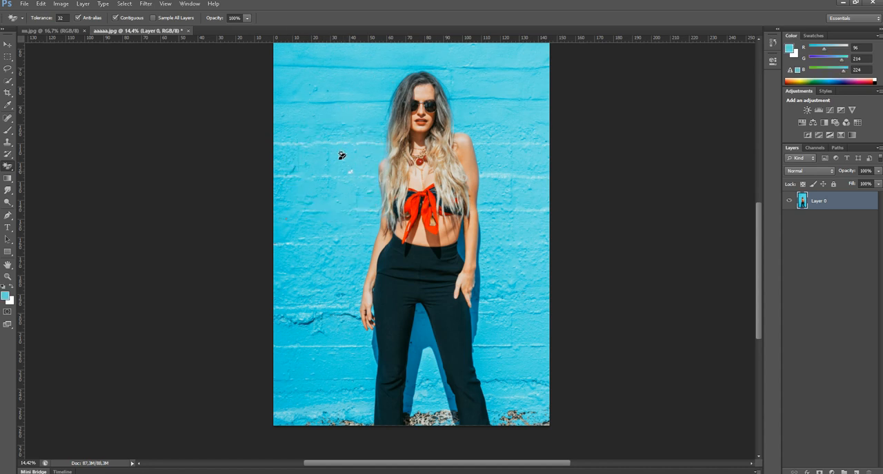
pyautogui.click(336, 189)
pyautogui.click(329, 79)
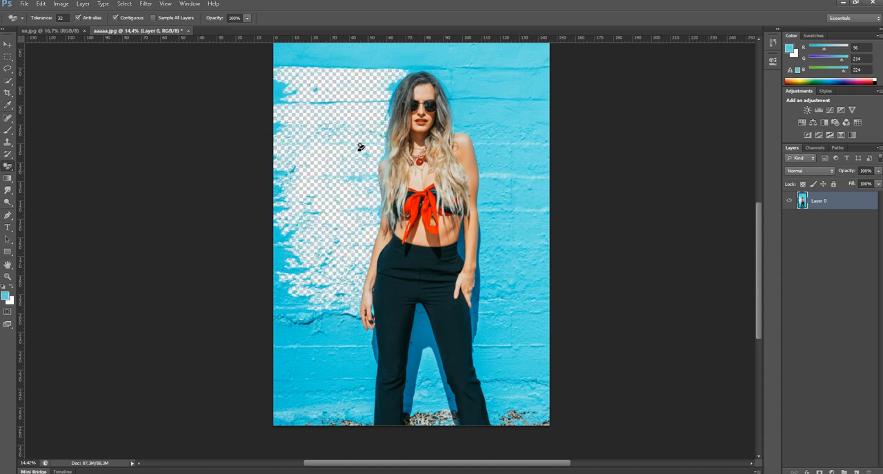
pyautogui.scroll(1, 332, 102)
pyautogui.click(389, 107)
pyautogui.moveTo(372, 92); pyautogui.dragTo(355, 156)
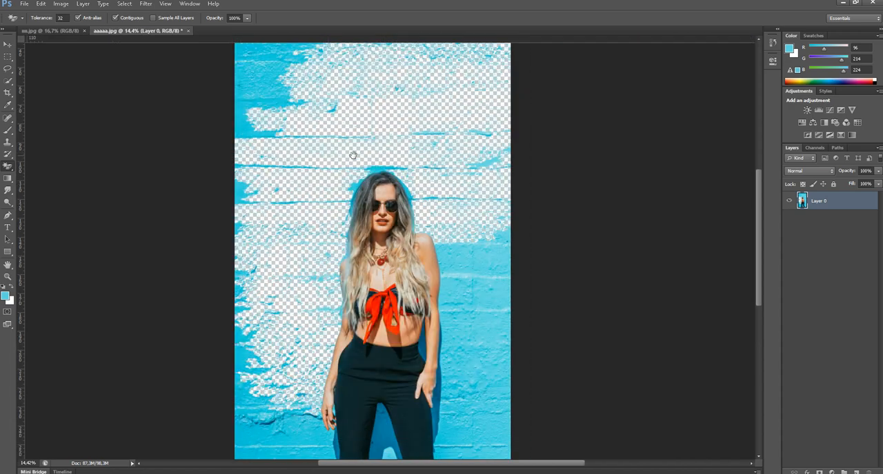
# Remove the blue wall on the other side of the woman and between her legs with the Magic Eraser
pyautogui.click(495, 354)
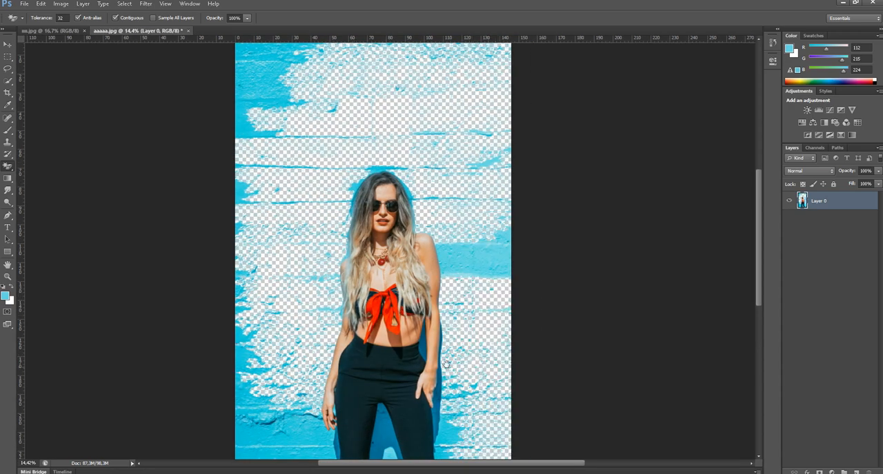
pyautogui.moveTo(442, 321); pyautogui.dragTo(446, 165)
pyautogui.click(461, 323)
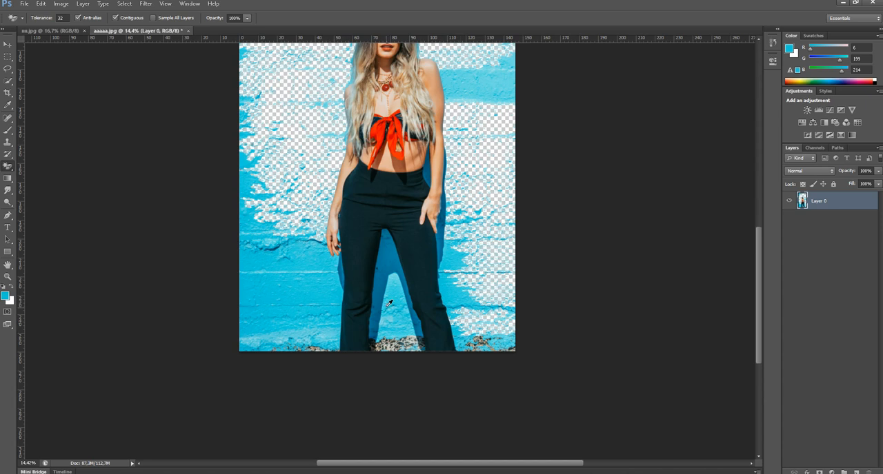
pyautogui.click(388, 273)
pyautogui.click(394, 324)
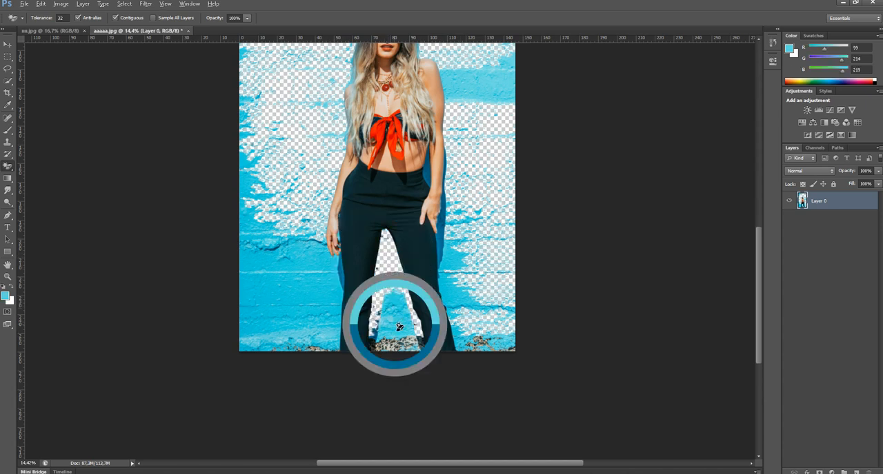
# Remove the wall beside the woman's lower left leg and the blue patches along the photo's left edge with the Magic Eraser
pyautogui.click(314, 289)
pyautogui.click(302, 306)
pyautogui.click(305, 342)
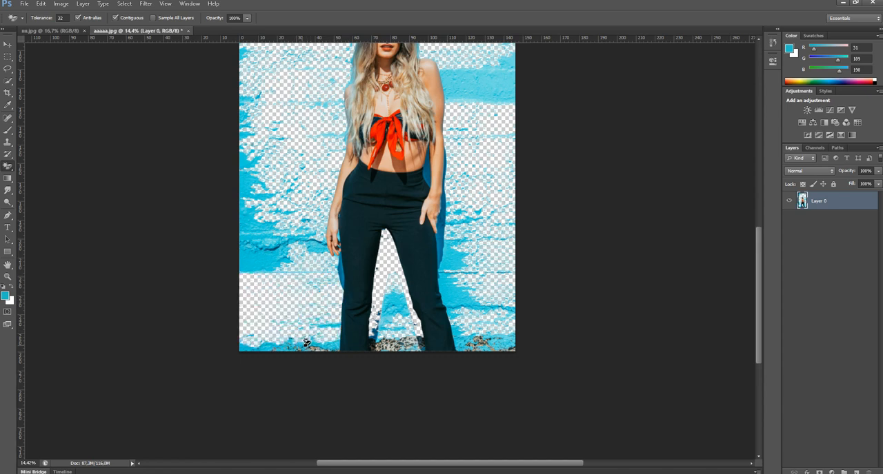
pyautogui.click(238, 193)
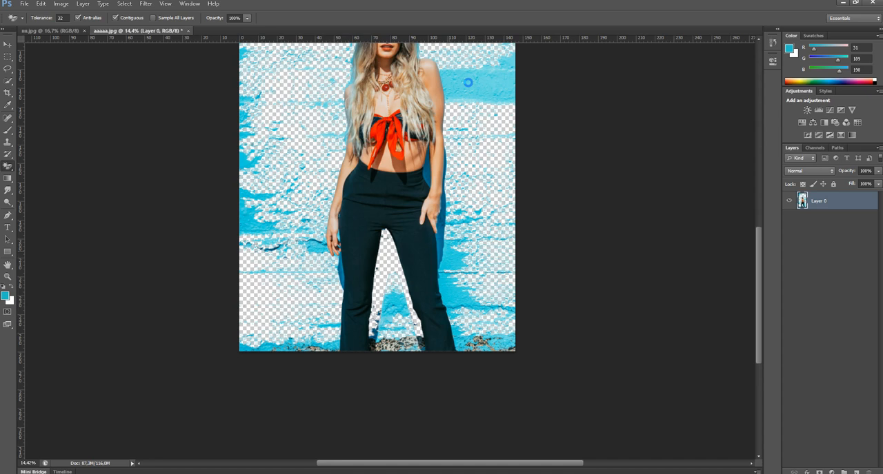
pyautogui.moveTo(314, 118); pyautogui.dragTo(334, 257)
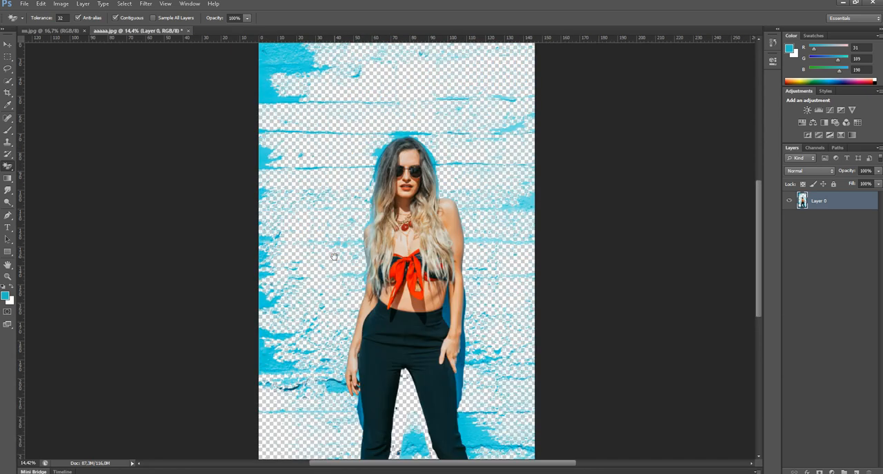
pyautogui.click(274, 74)
# Erase the leftover blue wall all around the woman using the regular Eraser at 825 px and 100% hardness
pyautogui.rightClick(5, 171)
pyautogui.click(61, 166)
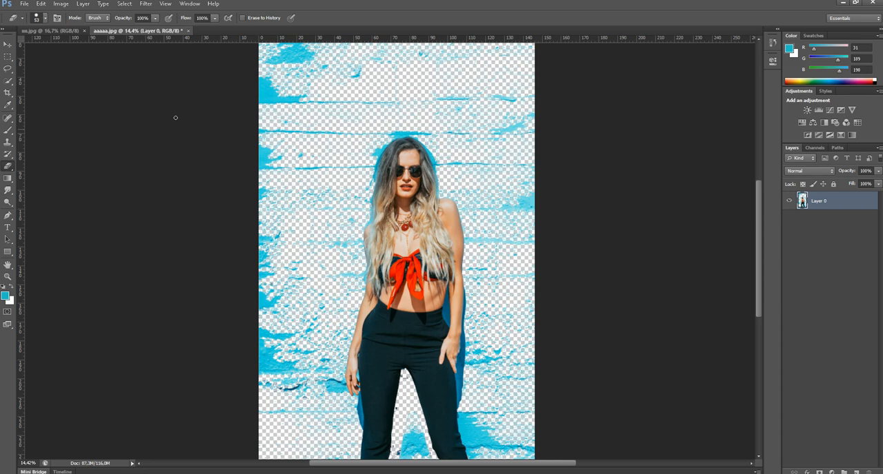
pyautogui.rightClick(274, 127)
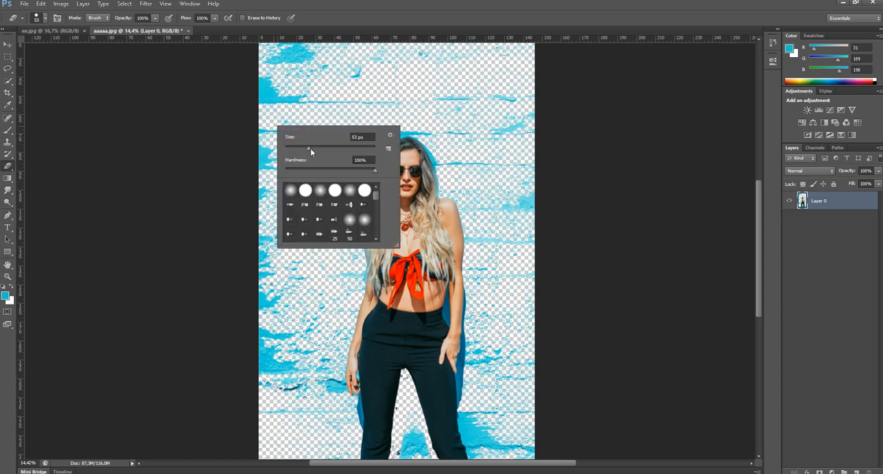
pyautogui.rightClick(340, 91)
pyautogui.press('Return')
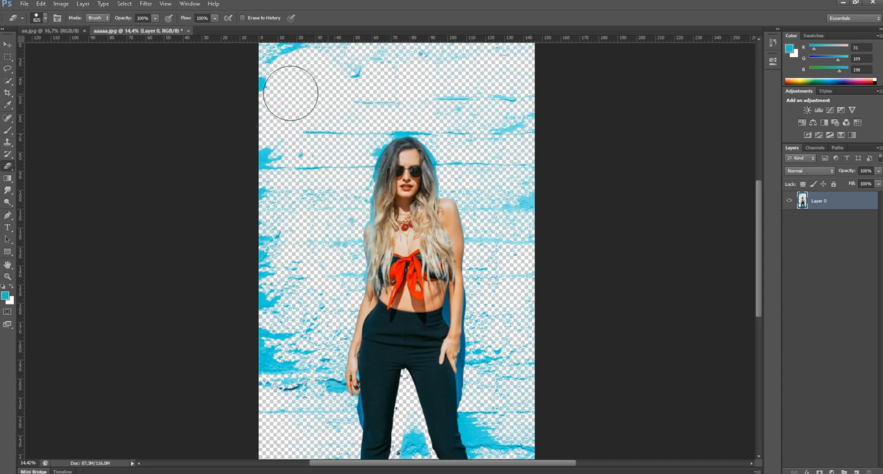
pyautogui.scroll(5, 302, 89)
pyautogui.moveTo(360, 145)
pyautogui.mouseDown()
pyautogui.moveTo(402, 181)
pyautogui.moveTo(358, 149)
pyautogui.moveTo(164, 151)
pyautogui.moveTo(455, 164)
pyautogui.moveTo(420, 177)
pyautogui.moveTo(386, 158)
pyautogui.moveTo(552, 146)
pyautogui.moveTo(386, 144)
pyautogui.moveTo(353, 221)
pyautogui.moveTo(543, 236)
pyautogui.moveTo(498, 250)
pyautogui.moveTo(504, 338)
pyautogui.mouseUp()
pyautogui.scroll(-3, 504, 338)
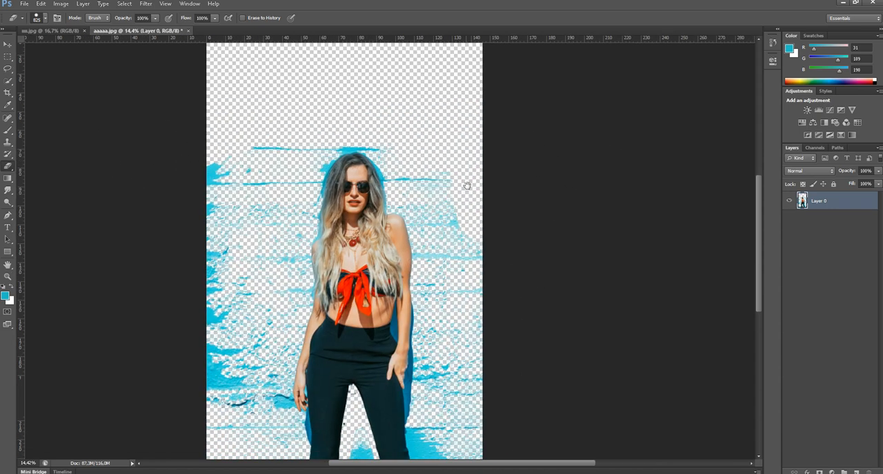
pyautogui.moveTo(465, 254)
pyautogui.mouseDown()
pyautogui.moveTo(441, 128)
pyautogui.moveTo(399, 167)
pyautogui.moveTo(410, 167)
pyautogui.moveTo(415, 153)
pyautogui.moveTo(430, 236)
pyautogui.moveTo(419, 208)
pyautogui.moveTo(425, 252)
pyautogui.moveTo(412, 270)
pyautogui.moveTo(426, 347)
pyautogui.moveTo(398, 314)
pyautogui.moveTo(438, 413)
pyautogui.moveTo(425, 380)
pyautogui.moveTo(459, 291)
pyautogui.mouseUp()
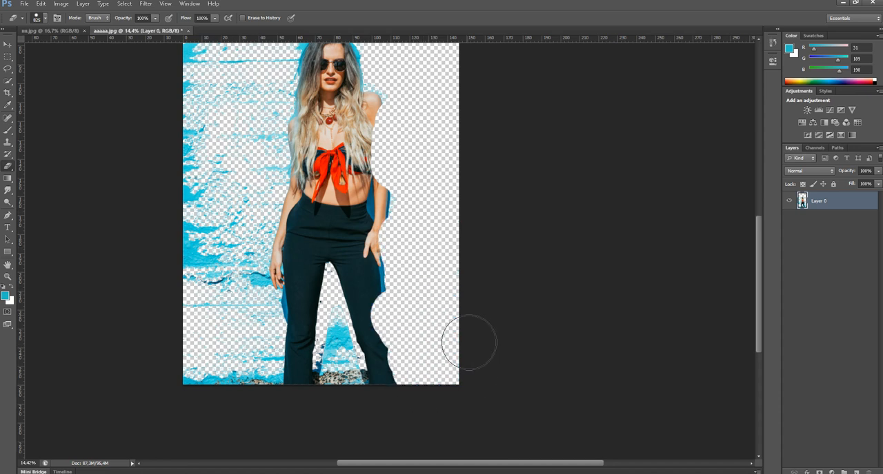
pyautogui.moveTo(338, 384)
pyautogui.mouseDown()
pyautogui.moveTo(345, 434)
pyautogui.moveTo(271, 370)
pyautogui.moveTo(202, 402)
pyautogui.moveTo(180, 396)
pyautogui.moveTo(241, 304)
pyautogui.moveTo(260, 308)
pyautogui.moveTo(250, 266)
pyautogui.moveTo(234, 307)
pyautogui.moveTo(261, 249)
pyautogui.moveTo(223, 325)
pyautogui.moveTo(179, 268)
pyautogui.moveTo(199, 213)
pyautogui.moveTo(232, 222)
pyautogui.moveTo(240, 166)
pyautogui.moveTo(256, 190)
pyautogui.moveTo(260, 131)
pyautogui.moveTo(262, 199)
pyautogui.mouseUp()
pyautogui.moveTo(222, 156)
pyautogui.mouseDown()
pyautogui.moveTo(261, 287)
pyautogui.moveTo(241, 329)
pyautogui.moveTo(237, 310)
pyautogui.moveTo(259, 231)
pyautogui.moveTo(320, 150)
pyautogui.moveTo(325, 175)
pyautogui.moveTo(312, 273)
pyautogui.moveTo(349, 153)
pyautogui.moveTo(412, 166)
pyautogui.moveTo(450, 283)
pyautogui.moveTo(455, 416)
pyautogui.mouseUp()
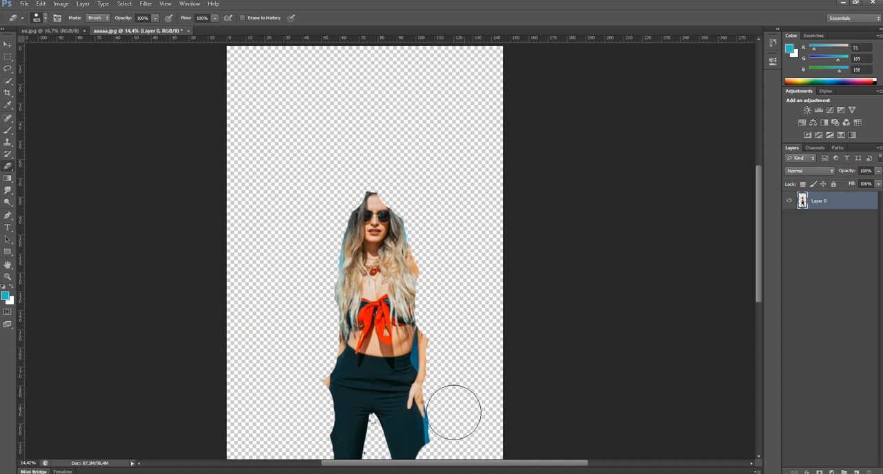
# Reduce the Eraser to 58 px and clean up the remaining specks between the woman's legs
pyautogui.moveTo(462, 368); pyautogui.dragTo(463, 177)
pyautogui.rightClick(396, 249)
pyautogui.click(412, 271)
pyautogui.click(379, 249)
pyautogui.rightClick(380, 237)
pyautogui.moveTo(396, 260); pyautogui.dragTo(414, 260)
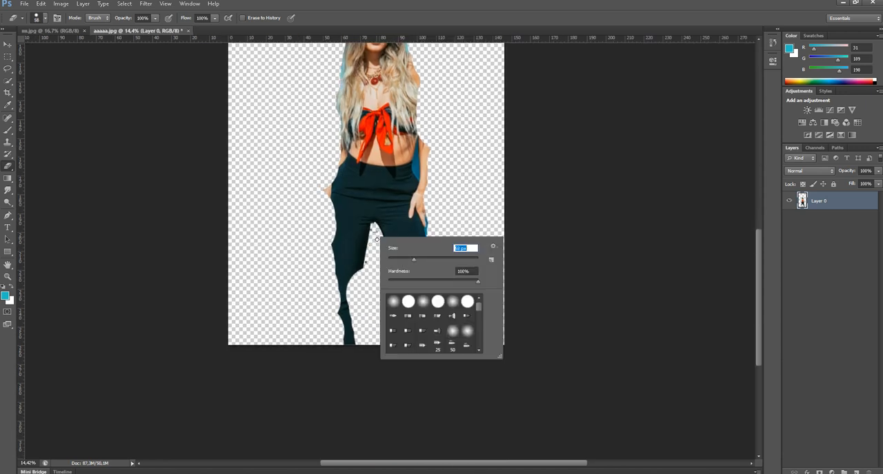
pyautogui.click(373, 236)
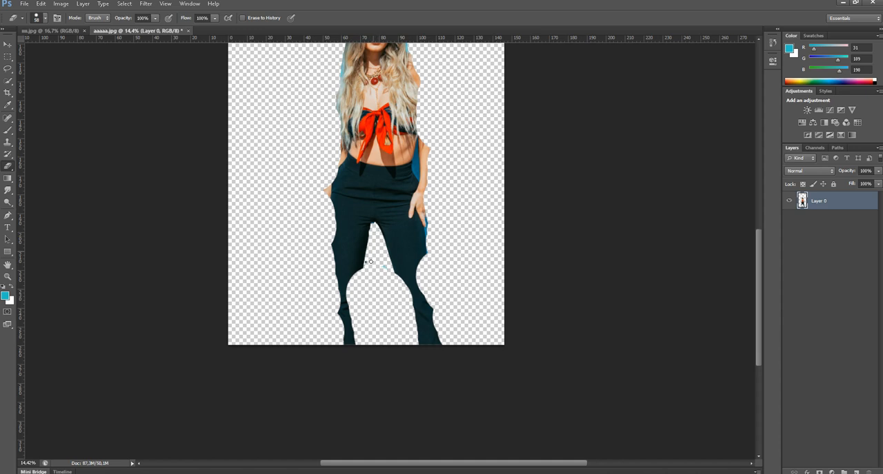
pyautogui.moveTo(343, 183); pyautogui.dragTo(353, 287)
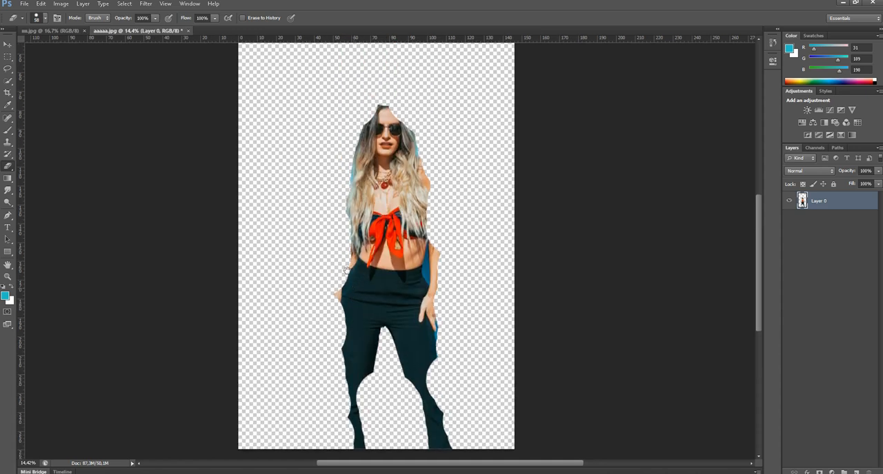
# Restore the erased top of the woman's forehead and hair with the History Brush at 172 px and 0% hardness
pyautogui.press('v')
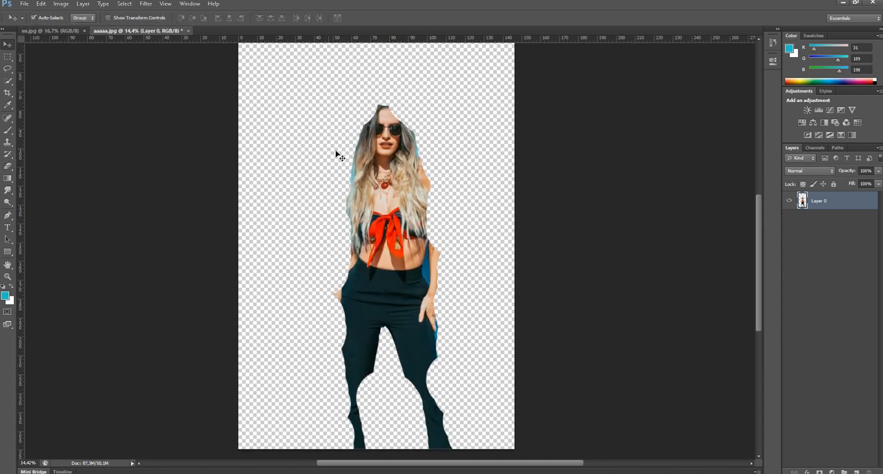
pyautogui.press('y')
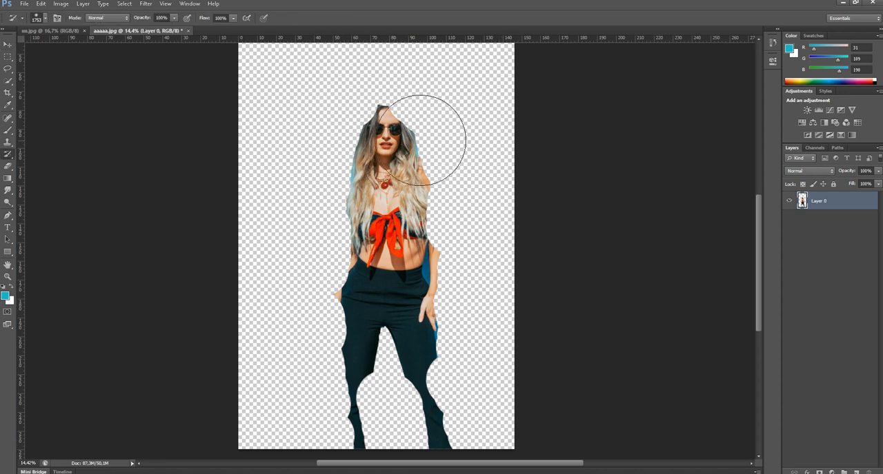
pyautogui.moveTo(384, 138); pyautogui.dragTo(392, 147)
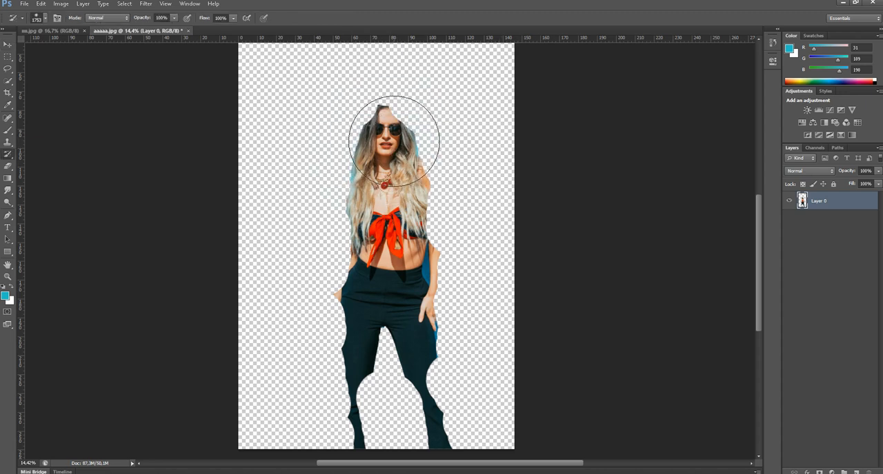
pyautogui.rightClick(398, 141)
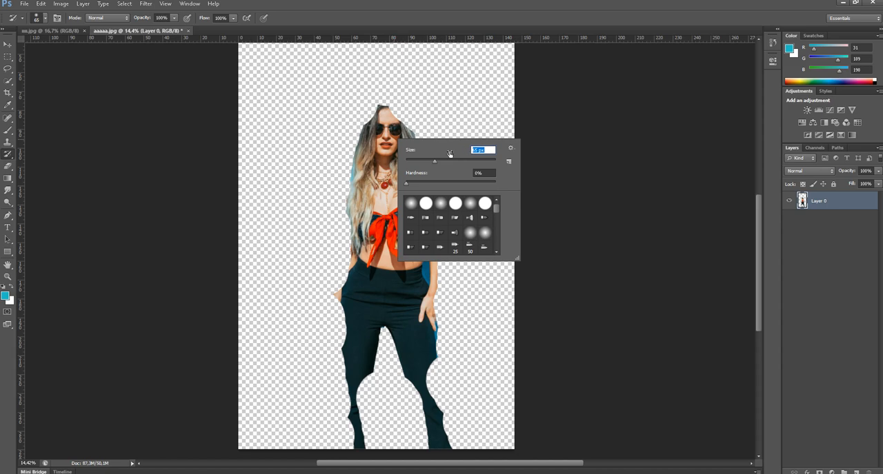
pyautogui.click(387, 119)
pyautogui.scroll(6, 390, 120)
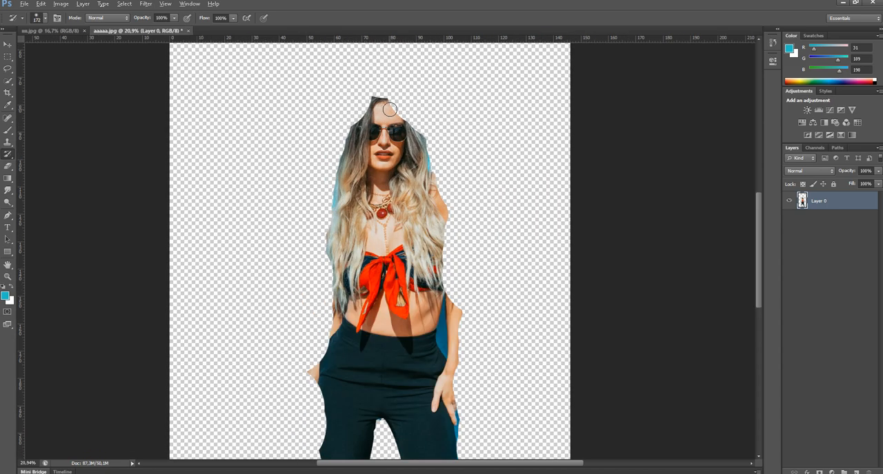
pyautogui.moveTo(391, 140); pyautogui.dragTo(383, 167)
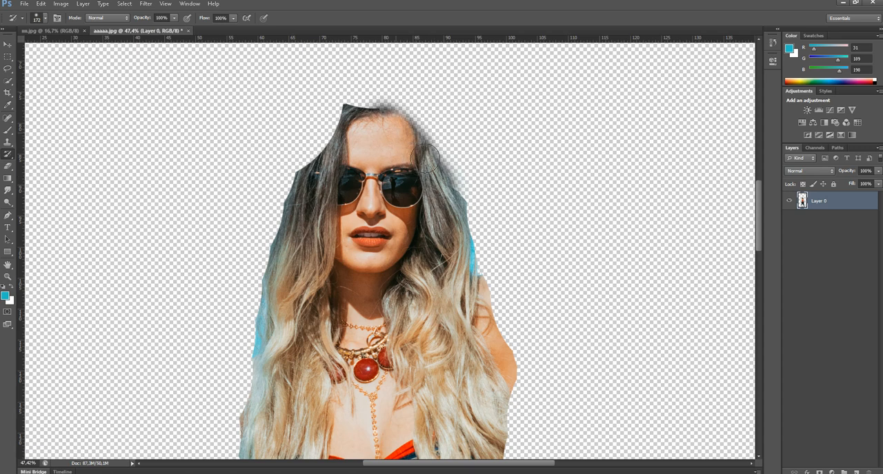
# Paint back the cut-off hair on the photo's right side of her face, down to the shoulder, with the History Brush
pyautogui.moveTo(452, 171)
pyautogui.mouseDown()
pyautogui.moveTo(428, 97)
pyautogui.moveTo(483, 147)
pyautogui.mouseUp()
pyautogui.hotkey('ctrl', 'z')
pyautogui.moveTo(431, 152)
pyautogui.mouseDown()
pyautogui.moveTo(434, 146)
pyautogui.moveTo(450, 198)
pyautogui.mouseUp()
pyautogui.moveTo(476, 282)
pyautogui.mouseDown()
pyautogui.moveTo(450, 192)
pyautogui.moveTo(475, 282)
pyautogui.moveTo(471, 256)
pyautogui.moveTo(454, 277)
pyautogui.mouseUp()
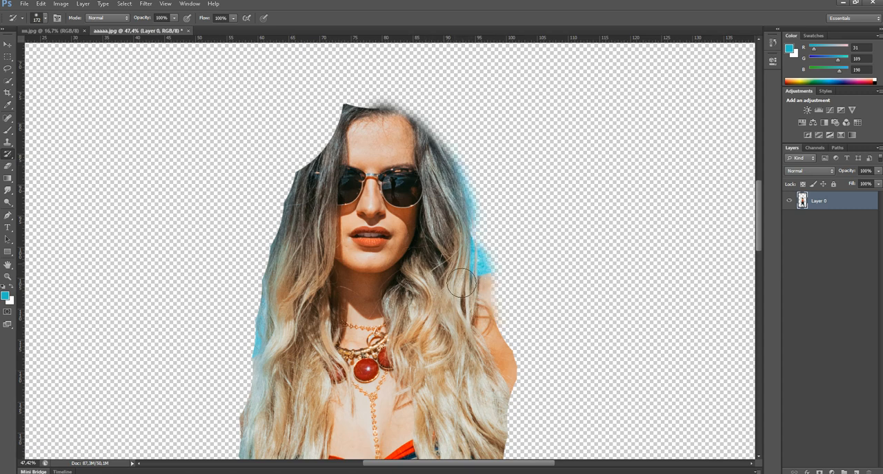
# Restore the shoulder, upper arm and elbow on the photo's right side with the History Brush
pyautogui.moveTo(503, 327)
pyautogui.mouseDown()
pyautogui.moveTo(515, 300)
pyautogui.moveTo(527, 311)
pyautogui.moveTo(531, 349)
pyautogui.moveTo(494, 277)
pyautogui.moveTo(533, 295)
pyautogui.moveTo(504, 360)
pyautogui.mouseUp()
pyautogui.hotkey('ctrl', 'z')
pyautogui.moveTo(508, 320)
pyautogui.mouseDown()
pyautogui.moveTo(464, 176)
pyautogui.moveTo(493, 214)
pyautogui.moveTo(493, 229)
pyautogui.moveTo(478, 227)
pyautogui.moveTo(501, 323)
pyautogui.moveTo(489, 245)
pyautogui.moveTo(492, 235)
pyautogui.moveTo(506, 281)
pyautogui.moveTo(501, 241)
pyautogui.moveTo(496, 223)
pyautogui.moveTo(518, 348)
pyautogui.moveTo(507, 366)
pyautogui.moveTo(479, 279)
pyautogui.moveTo(481, 363)
pyautogui.moveTo(486, 386)
pyautogui.mouseUp()
pyautogui.moveTo(475, 331); pyautogui.dragTo(436, 223)
pyautogui.hotkey('ctrl', 'z')
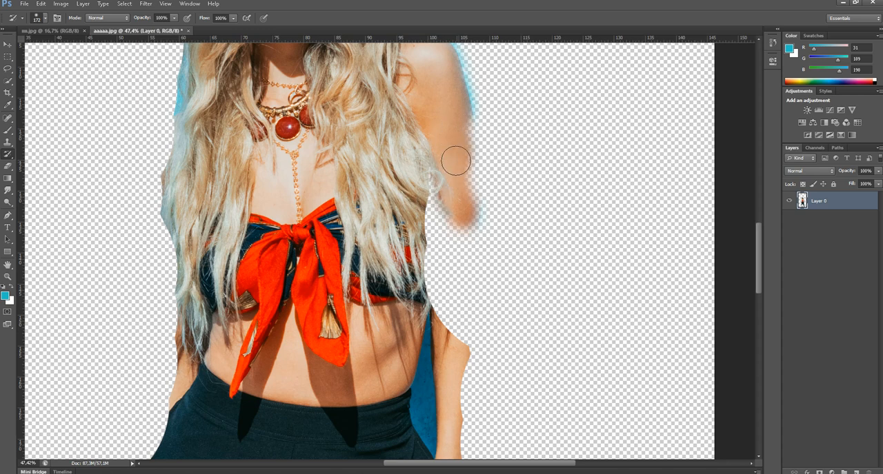
pyautogui.moveTo(458, 130)
pyautogui.mouseDown()
pyautogui.moveTo(474, 230)
pyautogui.moveTo(459, 231)
pyautogui.moveTo(440, 190)
pyautogui.moveTo(429, 245)
pyautogui.moveTo(455, 320)
pyautogui.moveTo(462, 279)
pyautogui.moveTo(443, 236)
pyautogui.moveTo(447, 384)
pyautogui.mouseUp()
pyautogui.moveTo(445, 343)
pyautogui.mouseDown()
pyautogui.moveTo(442, 178)
pyautogui.moveTo(456, 254)
pyautogui.moveTo(461, 193)
pyautogui.mouseUp()
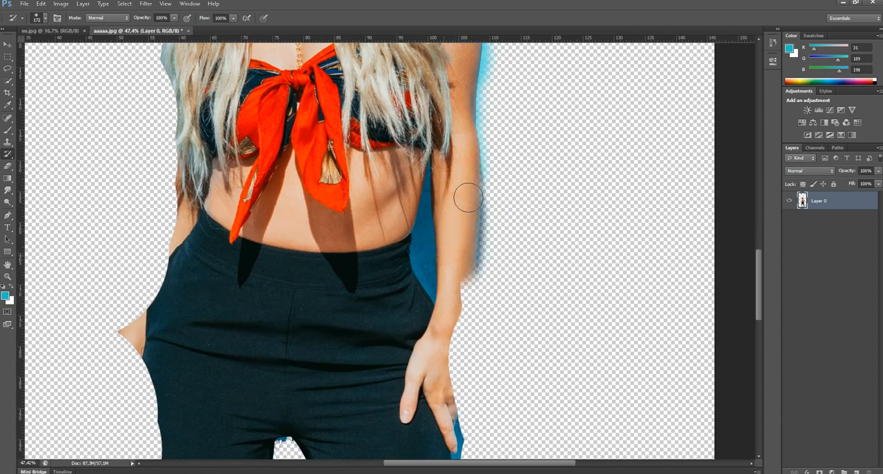
# Paint back the edges of the forearm and the hand resting on her thigh with the History Brush
pyautogui.moveTo(458, 251)
pyautogui.mouseDown()
pyautogui.moveTo(464, 199)
pyautogui.moveTo(454, 245)
pyautogui.mouseUp()
pyautogui.moveTo(449, 314)
pyautogui.mouseDown()
pyautogui.moveTo(457, 320)
pyautogui.moveTo(442, 332)
pyautogui.moveTo(445, 377)
pyautogui.mouseUp()
pyautogui.moveTo(441, 351)
pyautogui.mouseDown()
pyautogui.moveTo(427, 221)
pyautogui.moveTo(425, 333)
pyautogui.moveTo(420, 273)
pyautogui.mouseUp()
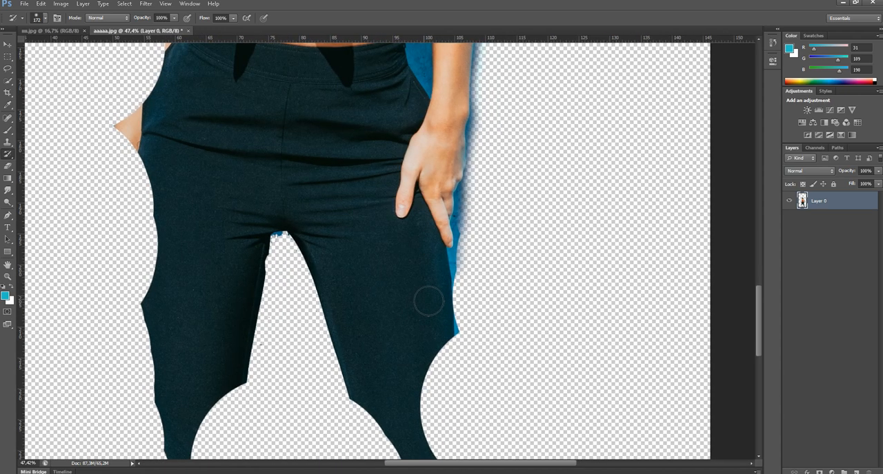
# Restore both edges of the trouser leg on the photo's right side down to the photo's bottom edge
pyautogui.moveTo(429, 359)
pyautogui.mouseDown()
pyautogui.moveTo(439, 339)
pyautogui.moveTo(436, 401)
pyautogui.moveTo(429, 337)
pyautogui.mouseUp()
pyautogui.moveTo(427, 332); pyautogui.dragTo(444, 244)
pyautogui.moveTo(435, 365)
pyautogui.mouseDown()
pyautogui.moveTo(453, 351)
pyautogui.moveTo(452, 371)
pyautogui.moveTo(457, 268)
pyautogui.moveTo(459, 372)
pyautogui.moveTo(447, 310)
pyautogui.moveTo(448, 221)
pyautogui.moveTo(469, 359)
pyautogui.moveTo(483, 328)
pyautogui.moveTo(459, 306)
pyautogui.moveTo(481, 377)
pyautogui.moveTo(491, 365)
pyautogui.moveTo(488, 308)
pyautogui.moveTo(525, 471)
pyautogui.moveTo(483, 359)
pyautogui.moveTo(493, 321)
pyautogui.moveTo(516, 371)
pyautogui.moveTo(499, 408)
pyautogui.mouseUp()
pyautogui.moveTo(422, 286)
pyautogui.mouseDown()
pyautogui.moveTo(402, 178)
pyautogui.moveTo(390, 229)
pyautogui.moveTo(390, 191)
pyautogui.moveTo(375, 164)
pyautogui.moveTo(386, 241)
pyautogui.moveTo(403, 194)
pyautogui.moveTo(402, 315)
pyautogui.moveTo(429, 363)
pyautogui.moveTo(415, 279)
pyautogui.moveTo(452, 455)
pyautogui.moveTo(438, 402)
pyautogui.moveTo(359, 423)
pyautogui.mouseUp()
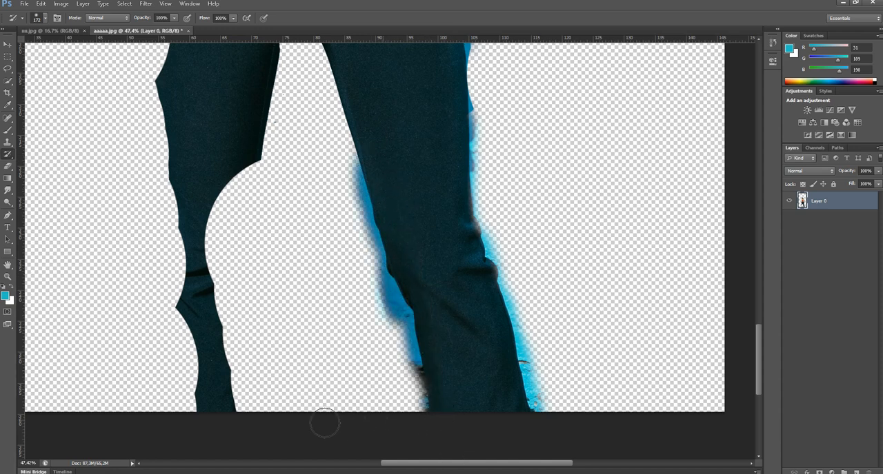
# Restore the trouser leg, hand and arm on the photo's left side with the History Brush
pyautogui.moveTo(253, 431)
pyautogui.mouseDown()
pyautogui.moveTo(216, 232)
pyautogui.moveTo(206, 271)
pyautogui.moveTo(210, 305)
pyautogui.moveTo(229, 142)
pyautogui.moveTo(247, 227)
pyautogui.moveTo(240, 219)
pyautogui.moveTo(251, 190)
pyautogui.moveTo(236, 396)
pyautogui.moveTo(233, 383)
pyautogui.moveTo(204, 430)
pyautogui.moveTo(190, 435)
pyautogui.moveTo(200, 272)
pyautogui.moveTo(177, 442)
pyautogui.moveTo(181, 404)
pyautogui.moveTo(161, 377)
pyautogui.moveTo(145, 306)
pyautogui.moveTo(184, 229)
pyautogui.moveTo(192, 184)
pyautogui.moveTo(153, 272)
pyautogui.mouseUp()
pyautogui.scroll(5, 153, 272)
pyautogui.moveTo(173, 315)
pyautogui.mouseDown()
pyautogui.moveTo(158, 351)
pyautogui.moveTo(172, 247)
pyautogui.moveTo(161, 232)
pyautogui.moveTo(124, 352)
pyautogui.moveTo(112, 335)
pyautogui.moveTo(142, 172)
pyautogui.moveTo(150, 177)
pyautogui.moveTo(183, 82)
pyautogui.moveTo(188, 142)
pyautogui.mouseUp()
pyautogui.scroll(5, 188, 141)
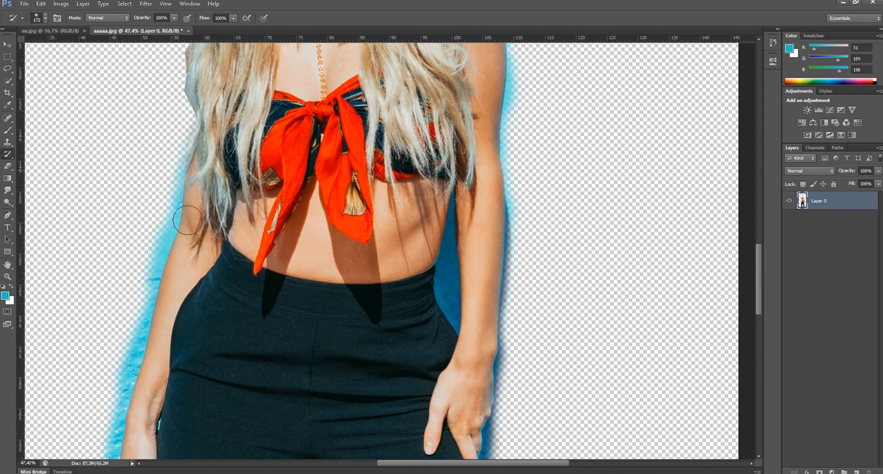
# Paint back the shoulder and hair on the photo's left side, up to the crown of her head
pyautogui.scroll(4, 193, 240)
pyautogui.moveTo(184, 253); pyautogui.dragTo(200, 222)
pyautogui.moveTo(191, 171)
pyautogui.mouseDown()
pyautogui.moveTo(177, 173)
pyautogui.moveTo(163, 307)
pyautogui.moveTo(208, 217)
pyautogui.moveTo(165, 328)
pyautogui.mouseUp()
pyautogui.moveTo(178, 265)
pyautogui.mouseDown()
pyautogui.moveTo(216, 168)
pyautogui.moveTo(249, 143)
pyautogui.moveTo(233, 183)
pyautogui.moveTo(289, 122)
pyautogui.moveTo(294, 142)
pyautogui.moveTo(276, 170)
pyautogui.moveTo(295, 167)
pyautogui.moveTo(329, 194)
pyautogui.moveTo(338, 216)
pyautogui.moveTo(317, 185)
pyautogui.moveTo(329, 164)
pyautogui.mouseUp()
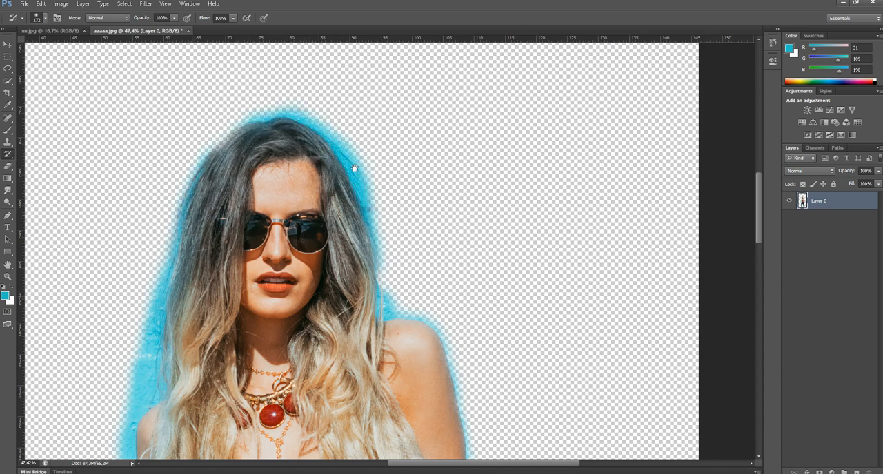
# Remove the blue fringe beside her hair and above her head with the Magic Eraser at tolerance 32
pyautogui.moveTo(331, 253); pyautogui.dragTo(393, 56)
pyautogui.scroll(-4, 406, 228)
pyautogui.moveTo(360, 263); pyautogui.dragTo(410, 256)
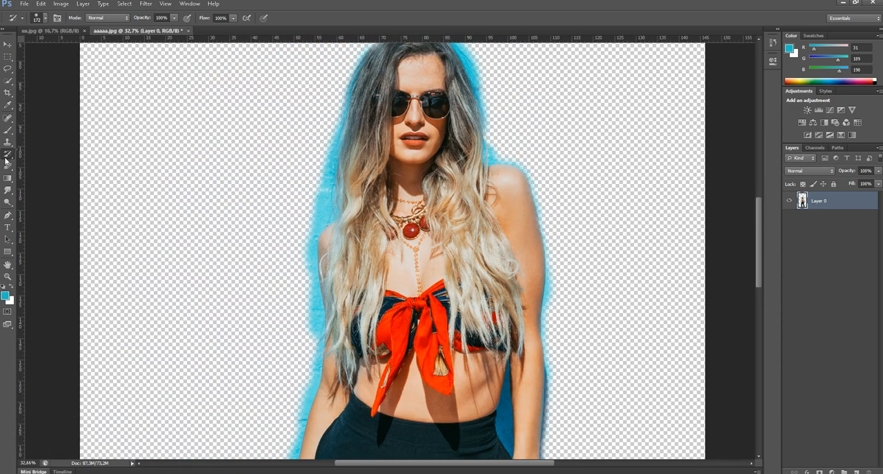
pyautogui.moveTo(6, 166); pyautogui.dragTo(41, 182)
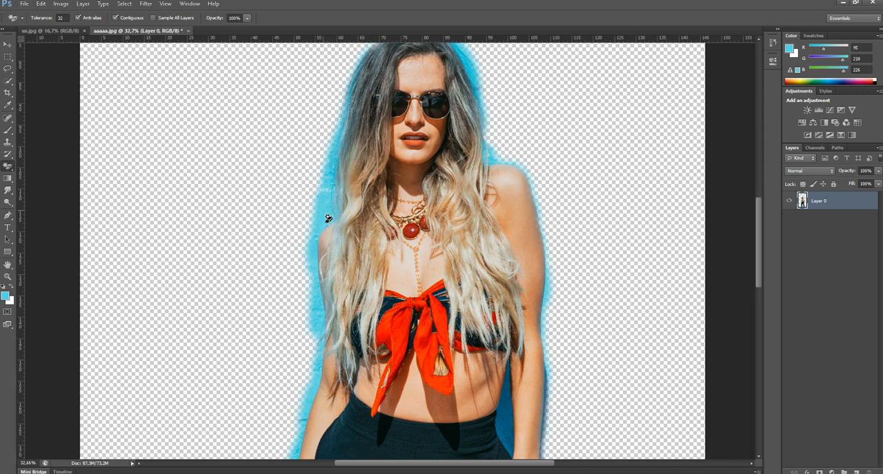
pyautogui.click(326, 208)
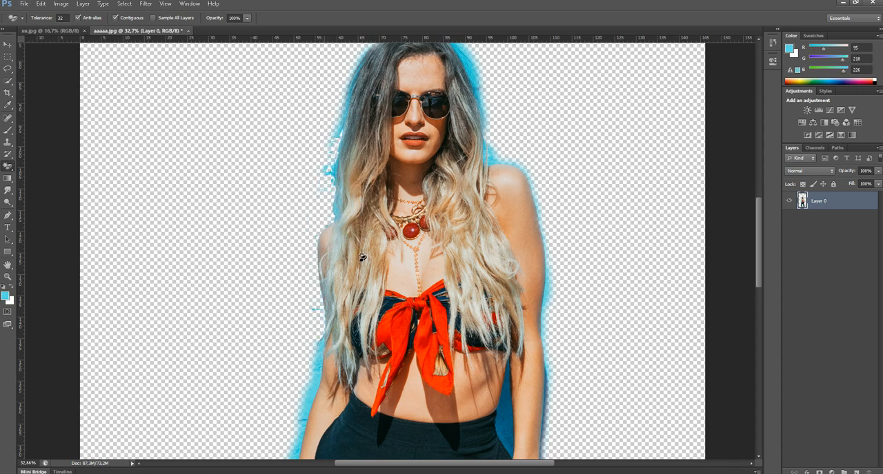
pyautogui.moveTo(442, 126); pyautogui.dragTo(406, 197)
pyautogui.click(436, 129)
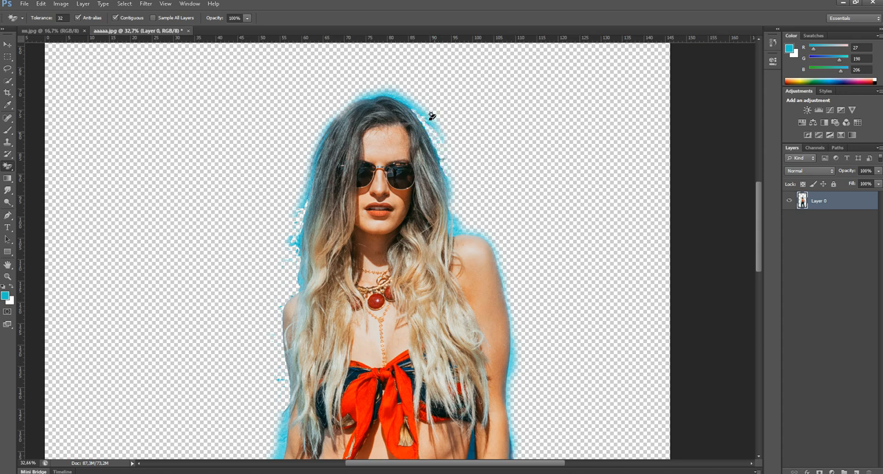
pyautogui.keyDown('alt'); pyautogui.click(397, 91); pyautogui.keyUp('alt')
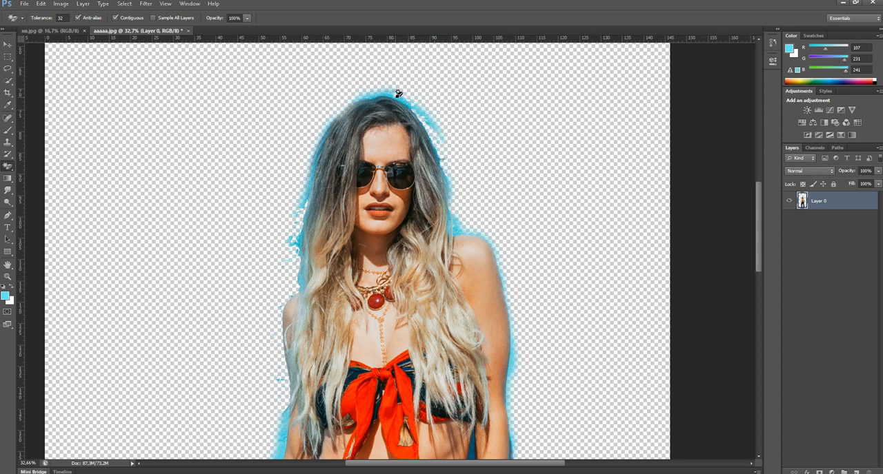
# Erase the blue along the arm on the photo's right side and in the gap between that arm and her waist
pyautogui.moveTo(514, 358); pyautogui.dragTo(449, 136)
pyautogui.keyDown('alt'); pyautogui.click(474, 228); pyautogui.keyUp('alt')
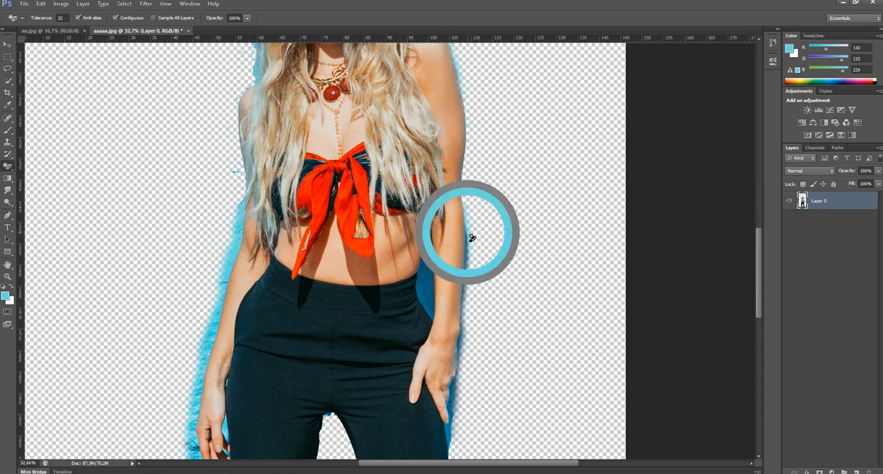
pyautogui.click(471, 274)
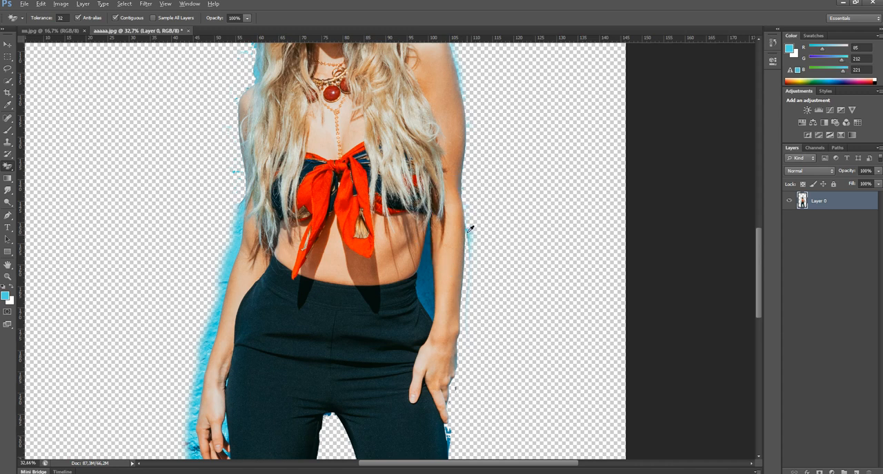
pyautogui.keyDown('alt'); pyautogui.click(429, 275); pyautogui.keyUp('alt')
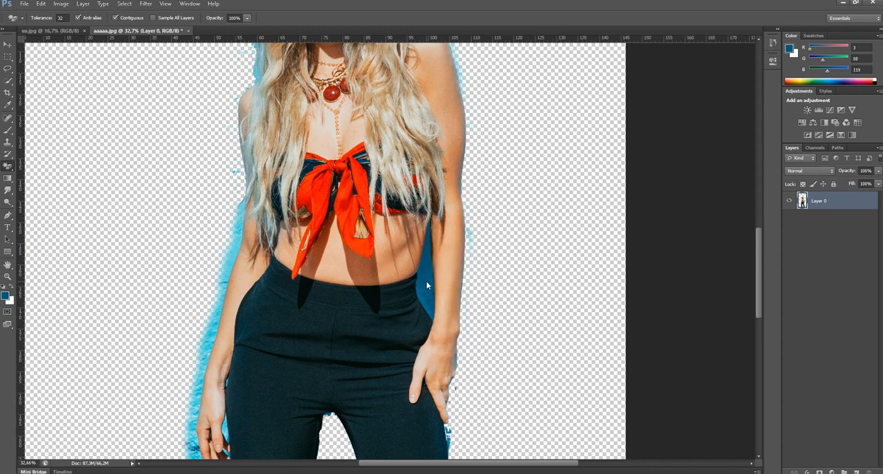
pyautogui.click(429, 279)
# Remove the blue wall beside the arm and hand on the photo's left side with the Magic Eraser
pyautogui.keyDown('alt'); pyautogui.click(236, 249); pyautogui.keyUp('alt')
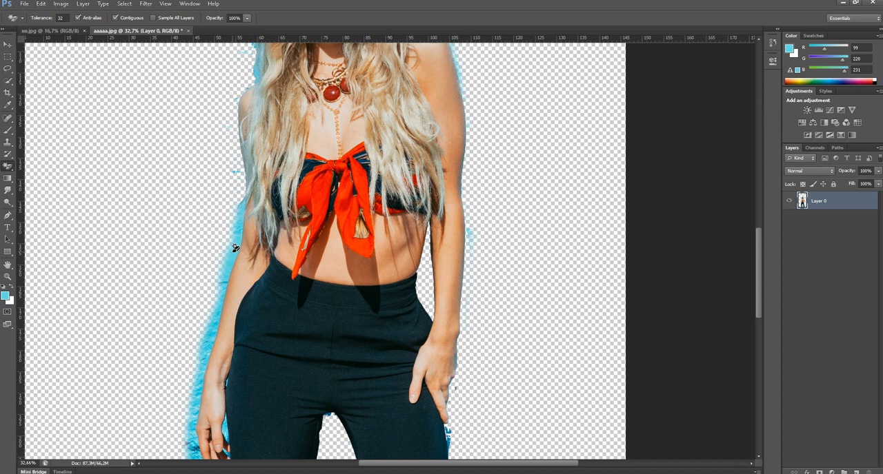
pyautogui.click(234, 234)
pyautogui.click(242, 226)
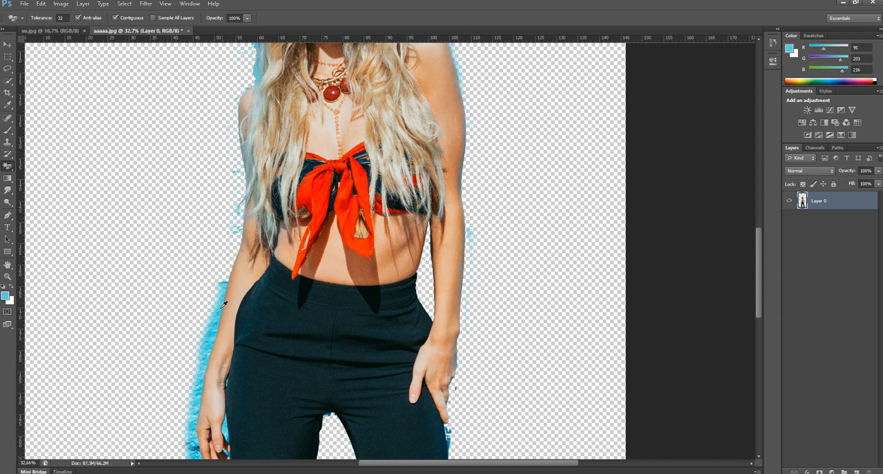
pyautogui.keyDown('alt'); pyautogui.click(220, 309); pyautogui.keyUp('alt')
pyautogui.click(220, 312)
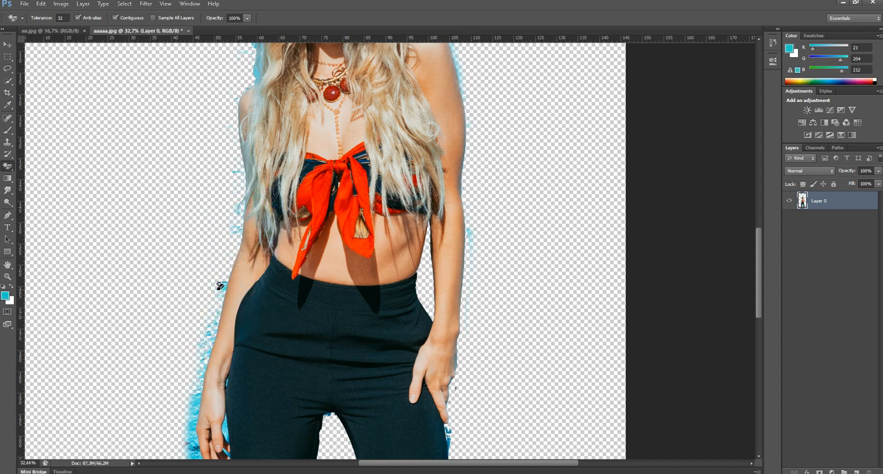
pyautogui.keyDown('alt'); pyautogui.click(198, 408); pyautogui.keyUp('alt')
pyautogui.scroll(-5, 272, 365)
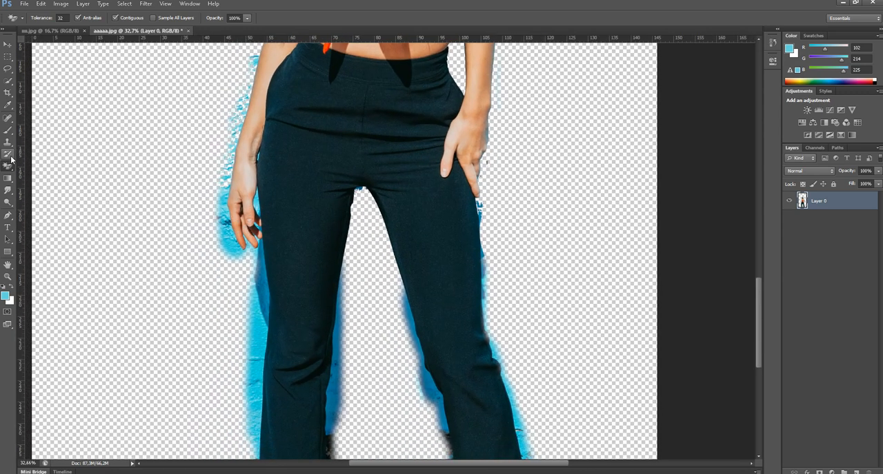
pyautogui.keyDown('alt'); pyautogui.click(226, 227); pyautogui.keyUp('alt')
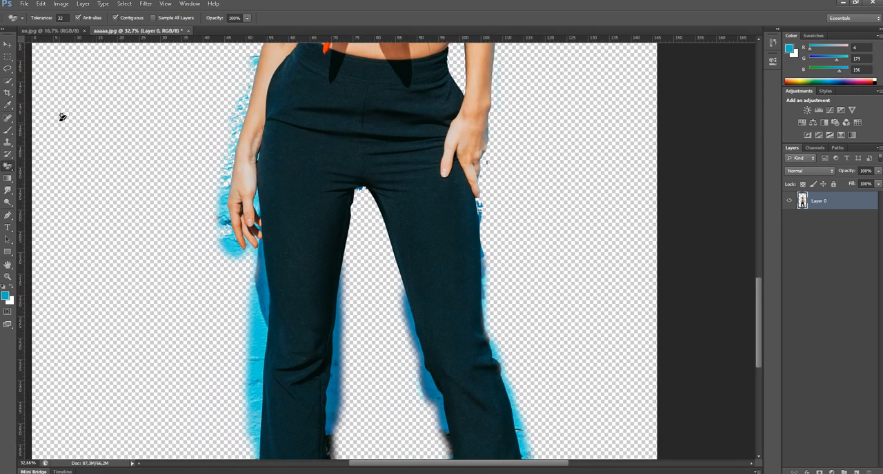
# Trace a Pen path along the outer edge of the forearm, hand and fingers on the photo's left side
pyautogui.press('o')
pyautogui.press('p')
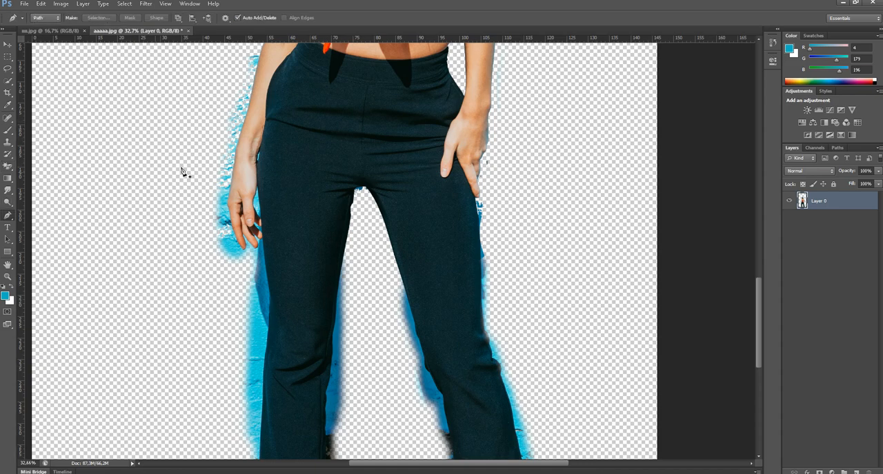
pyautogui.moveTo(302, 173); pyautogui.dragTo(326, 141)
pyautogui.scroll(4, 303, 232)
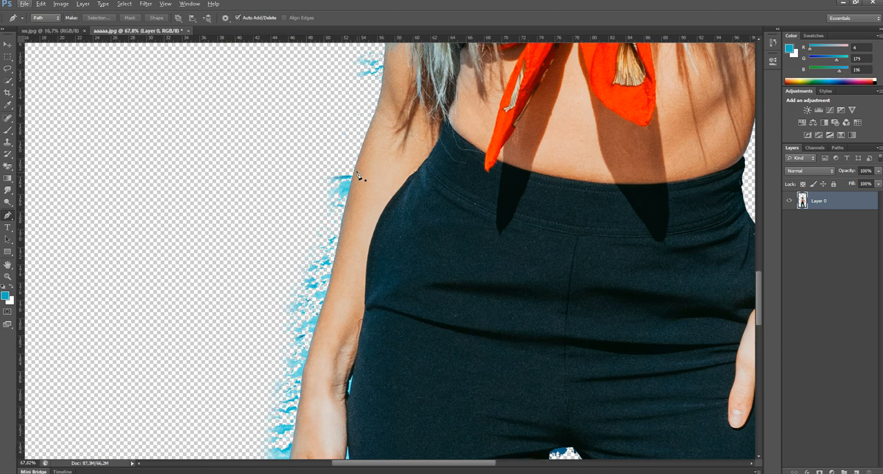
pyautogui.click(352, 171)
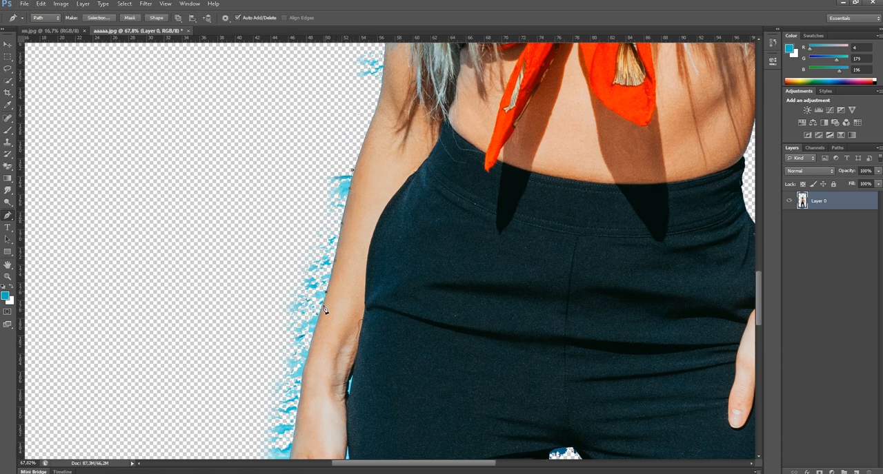
pyautogui.scroll(-5, 318, 198)
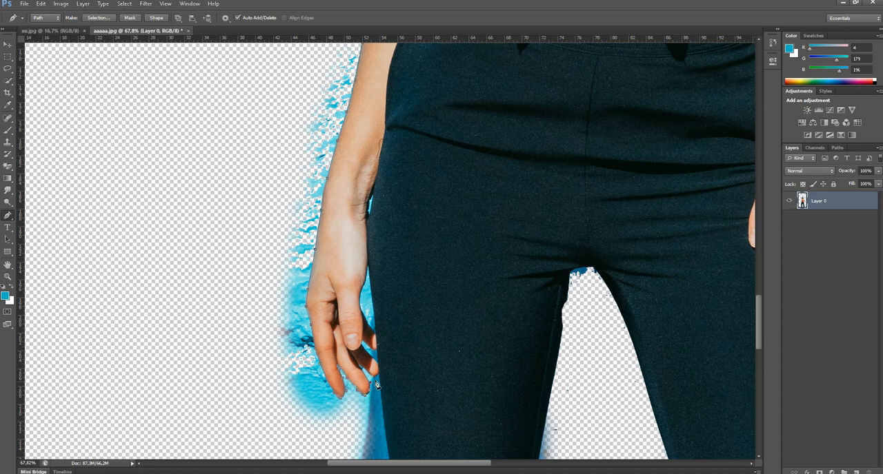
pyautogui.moveTo(382, 394); pyautogui.dragTo(360, 189)
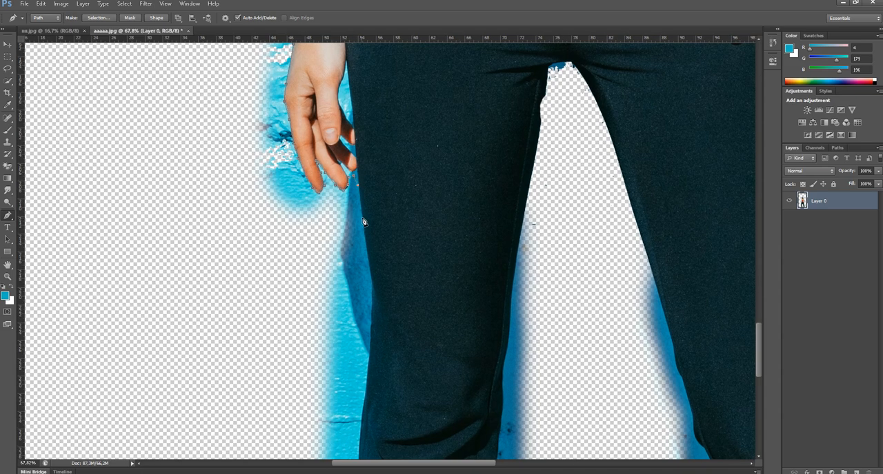
# Close the path around the leftover blue outside the arm and hand, and clear the enclosed area
pyautogui.moveTo(246, 230); pyautogui.dragTo(214, 221)
pyautogui.moveTo(195, 205); pyautogui.dragTo(190, 181)
pyautogui.moveTo(186, 149); pyautogui.dragTo(168, 184)
pyautogui.moveTo(179, 184); pyautogui.dragTo(182, 157)
pyautogui.moveTo(213, 110); pyautogui.dragTo(215, 269)
pyautogui.moveTo(218, 207); pyautogui.dragTo(221, 196)
pyautogui.click(239, 161)
pyautogui.moveTo(287, 126); pyautogui.dragTo(290, 126)
pyautogui.moveTo(296, 130); pyautogui.dragTo(297, 135)
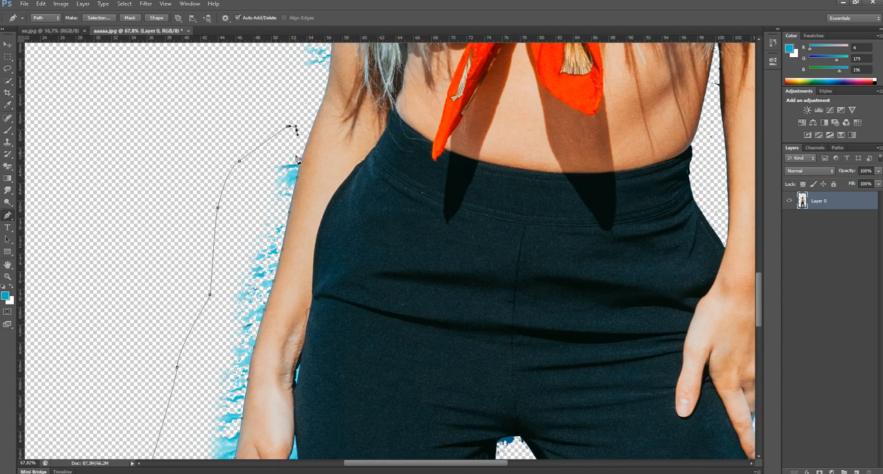
pyautogui.press('Return')
# Remove blue from the gap between the photo-left hand and the trouser leg with the Magic Eraser
pyautogui.moveTo(342, 372); pyautogui.dragTo(351, 106)
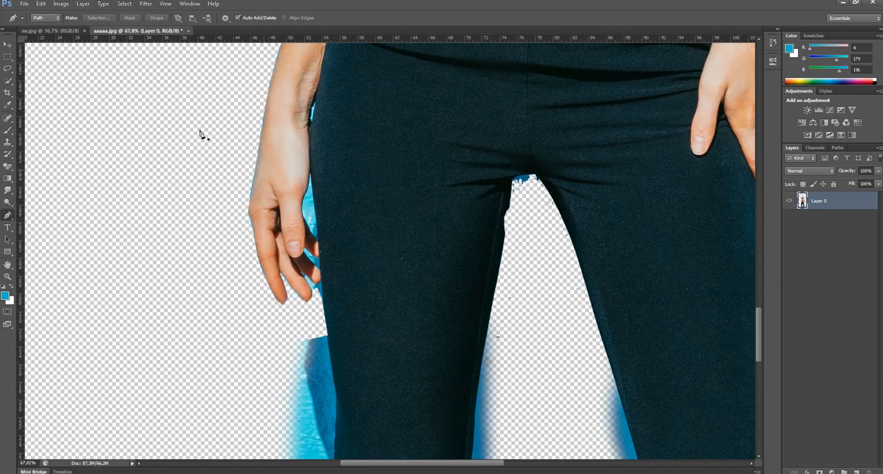
pyautogui.click(10, 167)
pyautogui.click(308, 204)
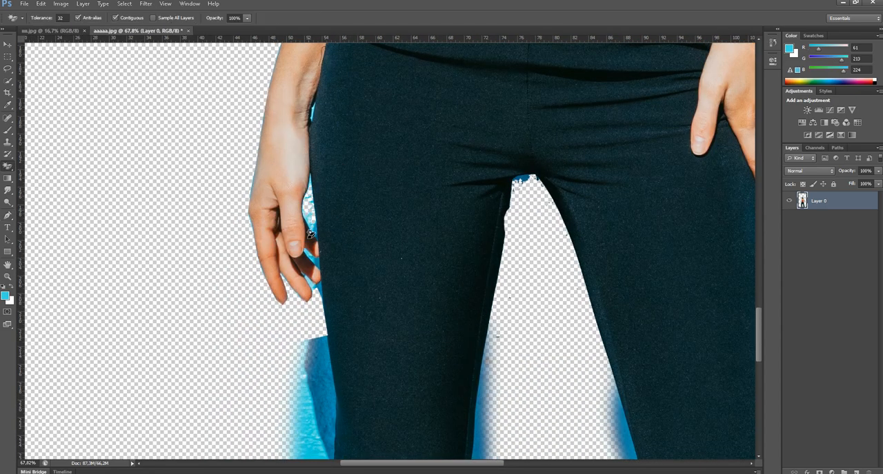
pyautogui.click(311, 219)
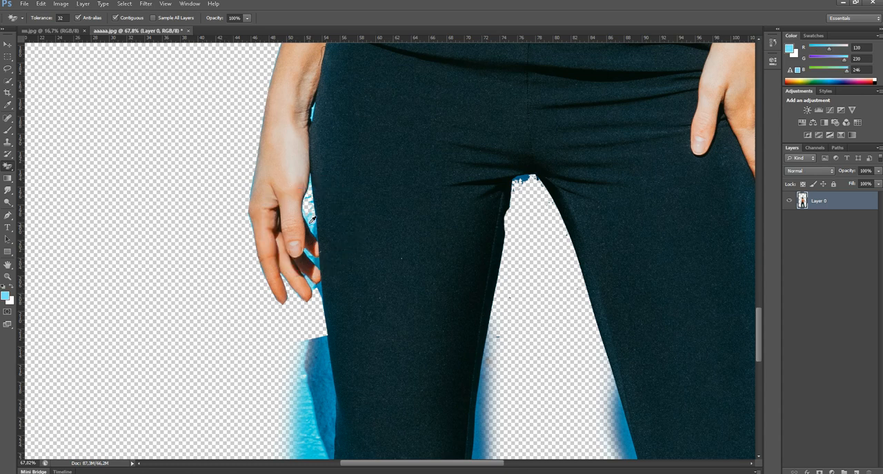
# Remove the blue wall beside the photo-left thigh and along the inner edges of both trouser legs with the Magic Eraser
pyautogui.click(321, 376)
pyautogui.click(334, 383)
pyautogui.click(307, 412)
pyautogui.moveTo(355, 331); pyautogui.dragTo(324, 43)
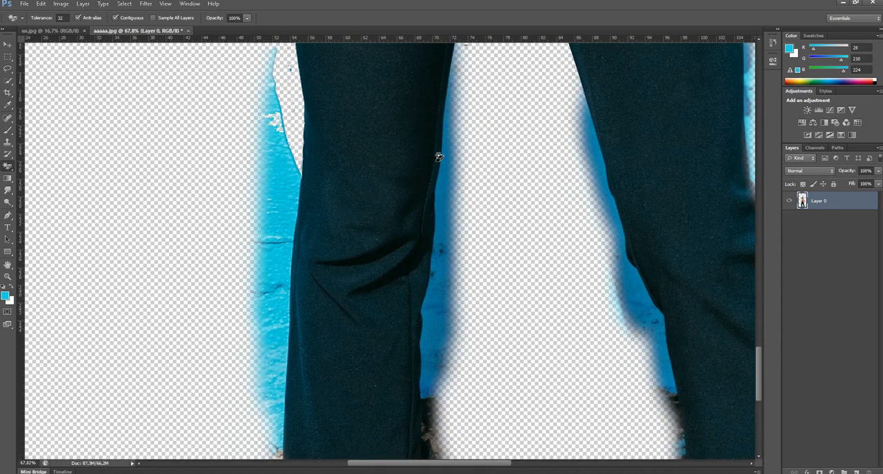
pyautogui.click(443, 156)
pyautogui.click(604, 194)
# Remove the light-blue wall outside the photo-left knee and lower leg with the Magic Eraser
pyautogui.click(278, 297)
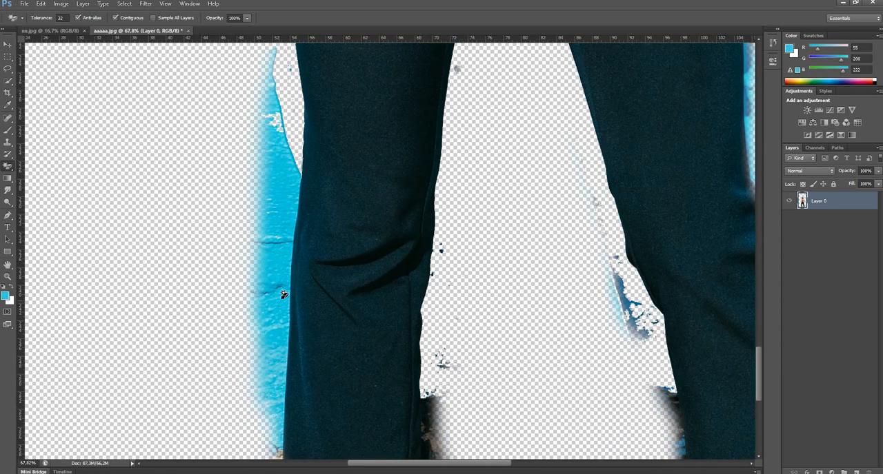
pyautogui.click(291, 219)
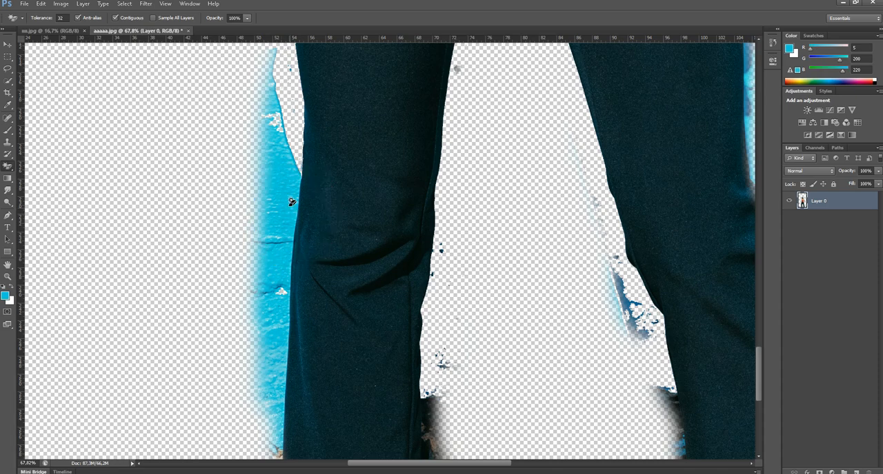
pyautogui.click(283, 349)
pyautogui.click(278, 363)
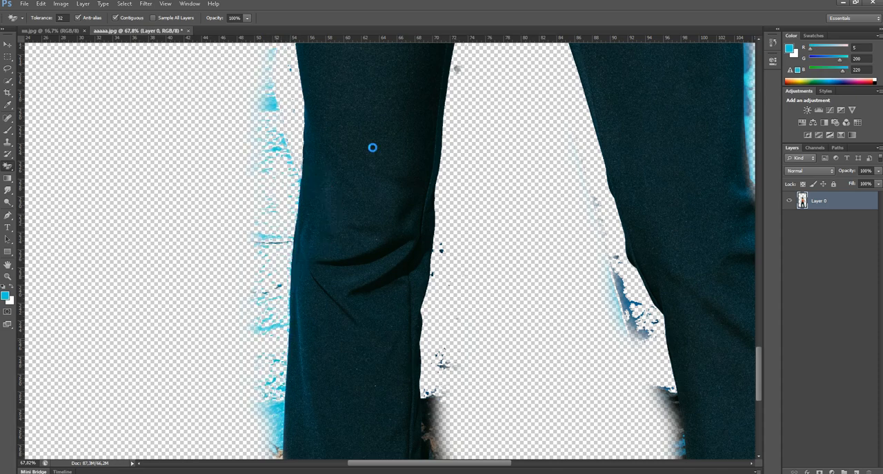
# Remove the blue fringe outside the photo-right knee and lower leg with the Magic Eraser
pyautogui.moveTo(418, 329); pyautogui.dragTo(361, 121)
pyautogui.moveTo(416, 161); pyautogui.dragTo(168, 305)
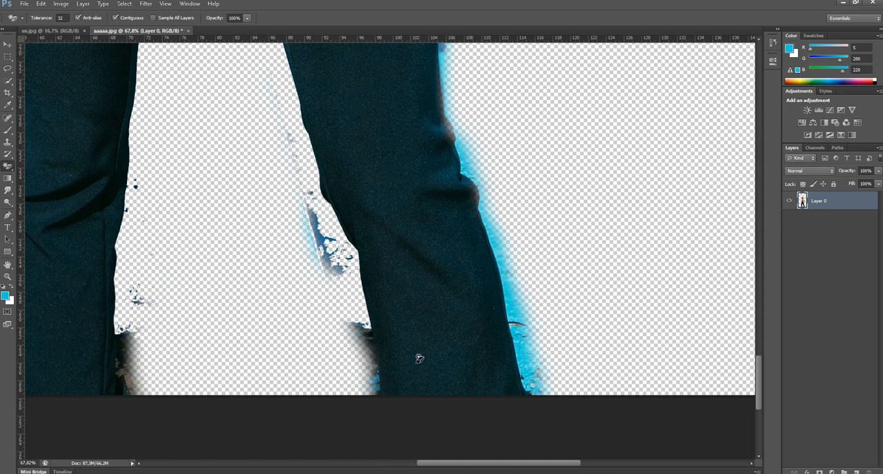
pyautogui.keyDown('alt'); pyautogui.click(516, 307); pyautogui.keyUp('alt')
pyautogui.click(508, 304)
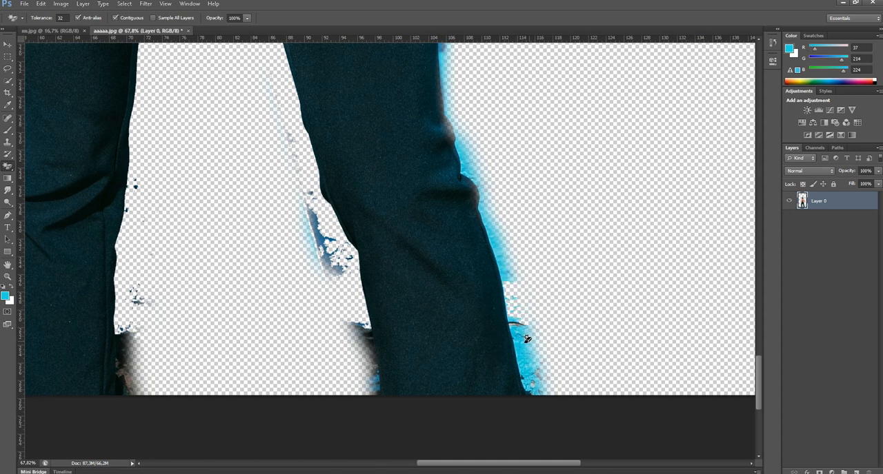
pyautogui.click(530, 381)
pyautogui.keyDown('alt'); pyautogui.click(494, 230); pyautogui.keyUp('alt')
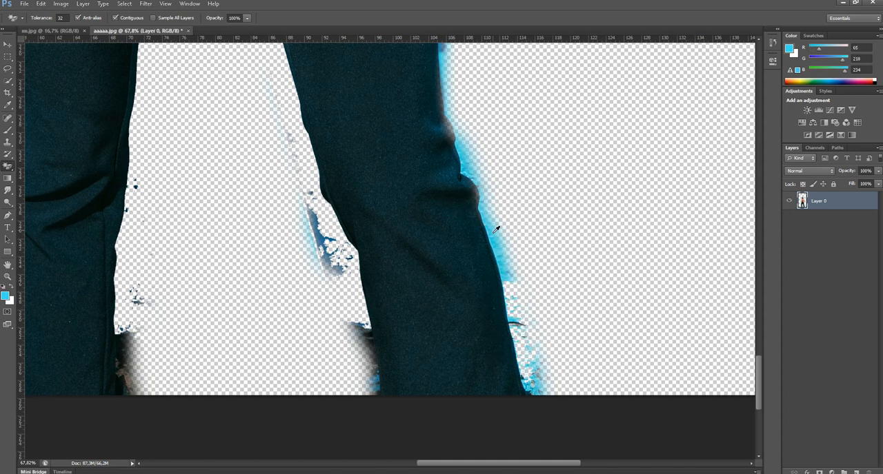
pyautogui.keyDown('alt'); pyautogui.click(466, 159); pyautogui.keyUp('alt')
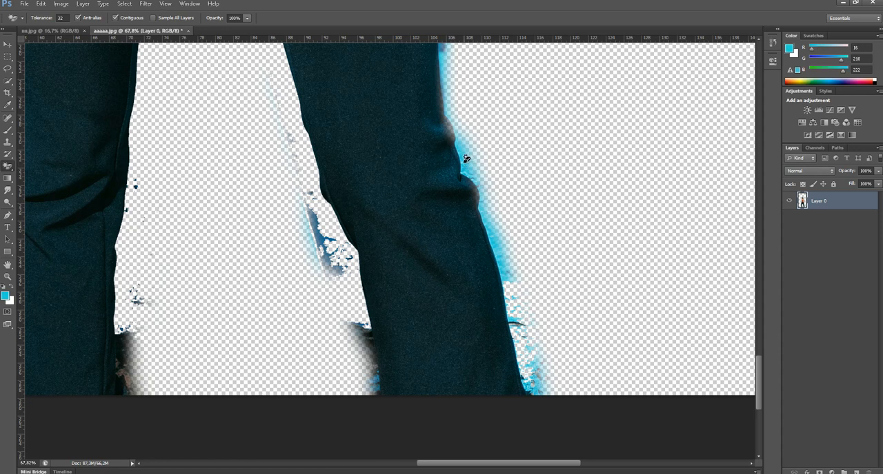
pyautogui.click(495, 242)
# Remove the blue patches along the outer edge of the photo-right thigh with the Magic Eraser
pyautogui.scroll(5, 476, 221)
pyautogui.hscroll(-2, 476, 221)
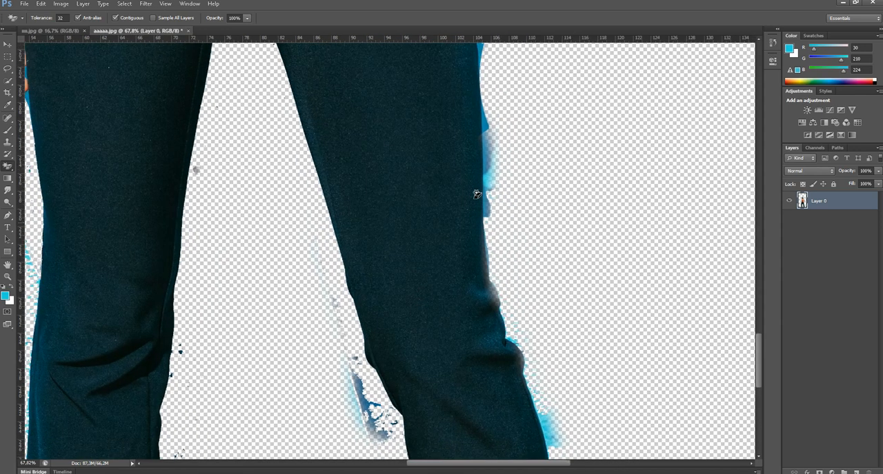
pyautogui.keyDown('alt'); pyautogui.click(490, 159); pyautogui.keyUp('alt')
pyautogui.click(488, 158)
pyautogui.keyDown('alt'); pyautogui.click(487, 189); pyautogui.keyUp('alt')
pyautogui.click(488, 186)
# Switch to the regular Eraser and erase the blue remnants outside the photo-left thigh
pyautogui.moveTo(425, 135)
pyautogui.mouseDown()
pyautogui.moveTo(451, 342)
pyautogui.moveTo(437, 423)
pyautogui.mouseUp()
pyautogui.moveTo(321, 237); pyautogui.dragTo(528, 202)
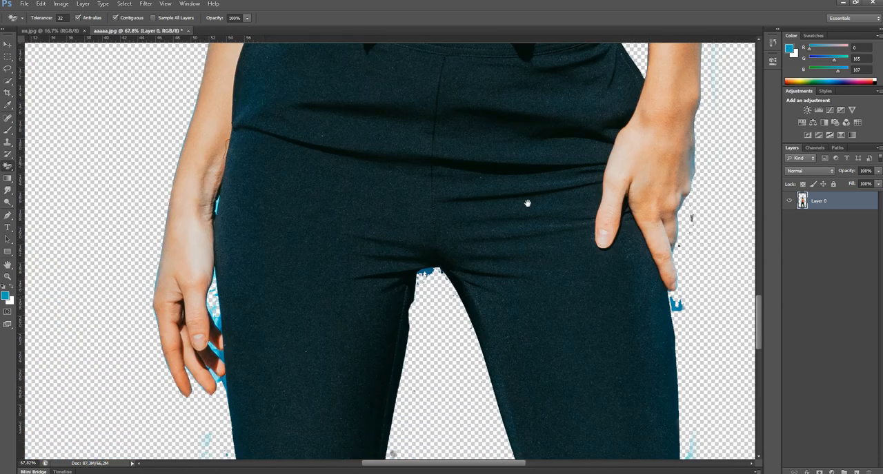
pyautogui.rightClick(9, 167)
pyautogui.click(46, 164)
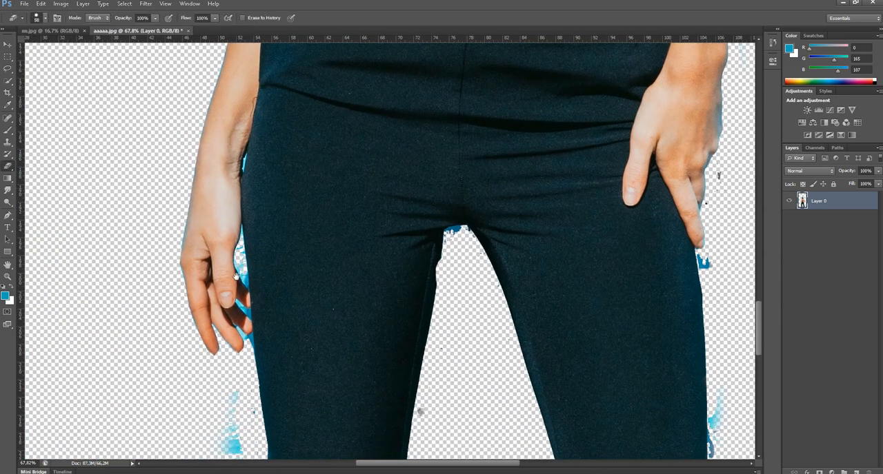
pyautogui.moveTo(226, 407); pyautogui.dragTo(246, 296)
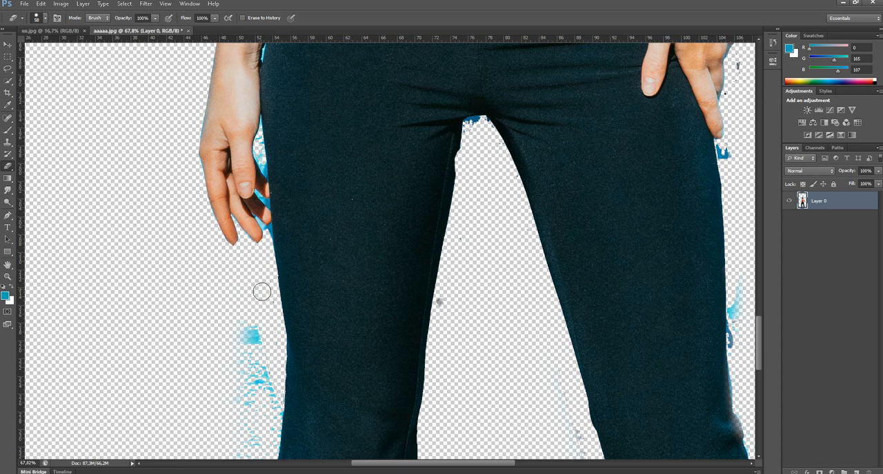
pyautogui.moveTo(260, 343)
pyautogui.mouseDown()
pyautogui.moveTo(253, 322)
pyautogui.moveTo(256, 361)
pyautogui.moveTo(242, 357)
pyautogui.moveTo(258, 384)
pyautogui.moveTo(269, 375)
pyautogui.moveTo(254, 361)
pyautogui.moveTo(217, 115)
pyautogui.moveTo(242, 233)
pyautogui.moveTo(233, 184)
pyautogui.mouseUp()
pyautogui.scroll(5, 248, 363)
pyautogui.moveTo(260, 228)
pyautogui.mouseDown()
pyautogui.moveTo(259, 290)
pyautogui.moveTo(279, 296)
pyautogui.moveTo(306, 378)
pyautogui.moveTo(292, 388)
pyautogui.moveTo(258, 335)
pyautogui.moveTo(273, 405)
pyautogui.mouseUp()
pyautogui.moveTo(294, 368)
pyautogui.mouseDown()
pyautogui.moveTo(297, 236)
pyautogui.moveTo(297, 281)
pyautogui.moveTo(304, 242)
pyautogui.moveTo(300, 314)
pyautogui.moveTo(292, 286)
pyautogui.moveTo(310, 217)
pyautogui.mouseUp()
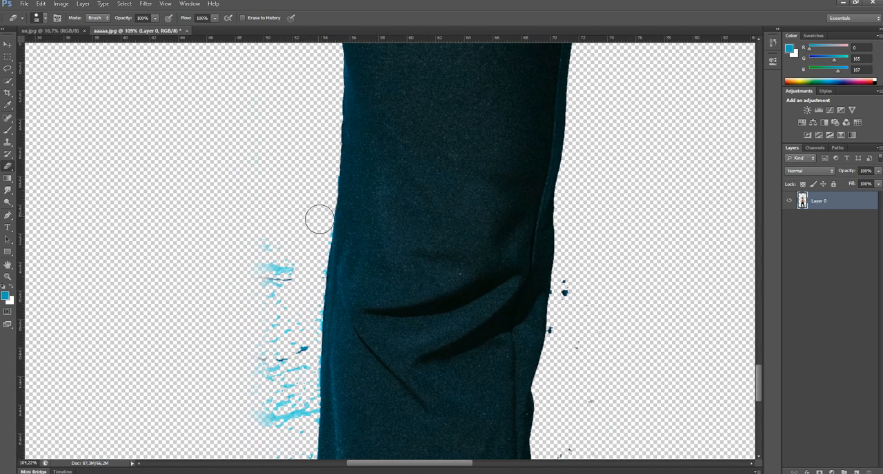
# Erase the blue specks and leftover wall outside the photo-left knee and trouser hem
pyautogui.moveTo(276, 381)
pyautogui.mouseDown()
pyautogui.moveTo(263, 268)
pyautogui.moveTo(293, 321)
pyautogui.moveTo(306, 289)
pyautogui.moveTo(288, 418)
pyautogui.moveTo(301, 347)
pyautogui.moveTo(303, 384)
pyautogui.moveTo(290, 407)
pyautogui.mouseUp()
pyautogui.moveTo(290, 367); pyautogui.dragTo(296, 305)
pyautogui.moveTo(299, 384)
pyautogui.mouseDown()
pyautogui.moveTo(300, 295)
pyautogui.moveTo(280, 354)
pyautogui.moveTo(304, 359)
pyautogui.moveTo(322, 314)
pyautogui.moveTo(312, 381)
pyautogui.mouseUp()
pyautogui.moveTo(300, 346)
pyautogui.mouseDown()
pyautogui.moveTo(306, 287)
pyautogui.moveTo(310, 403)
pyautogui.mouseUp()
pyautogui.moveTo(312, 288); pyautogui.dragTo(338, 124)
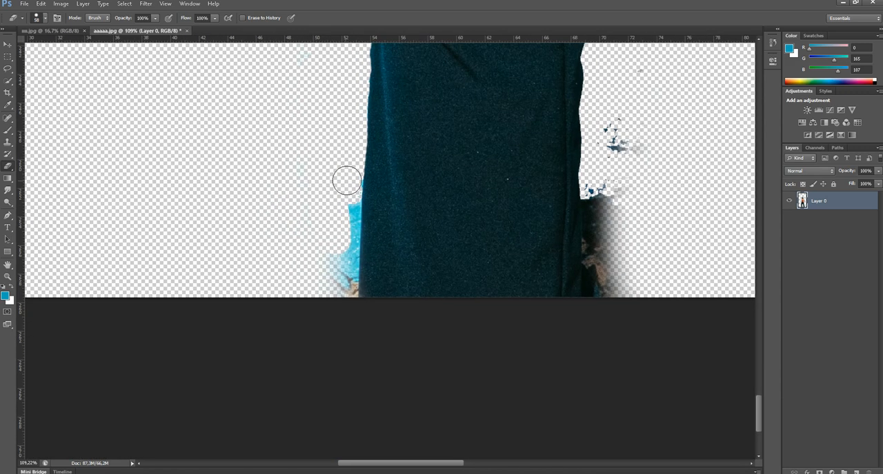
pyautogui.moveTo(348, 188); pyautogui.dragTo(335, 402)
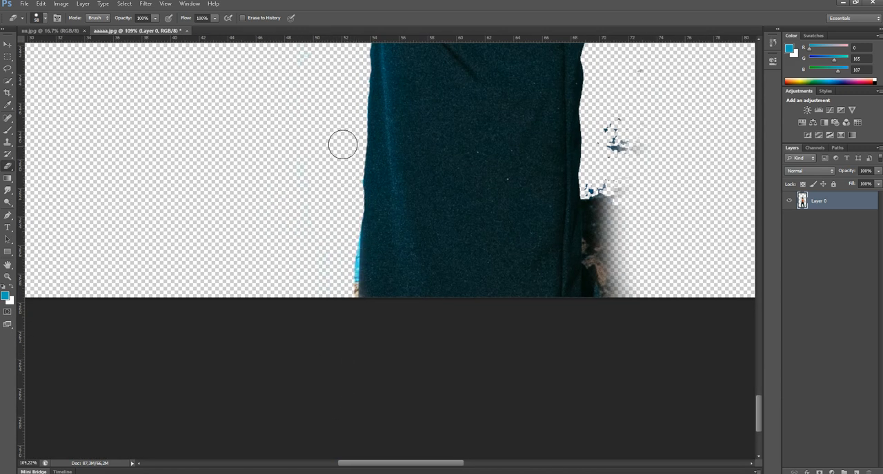
pyautogui.moveTo(347, 199); pyautogui.dragTo(353, 283)
# Erase the dark background remnants along the inner edges of both lower legs down to the hems
pyautogui.moveTo(528, 290); pyautogui.dragTo(278, 289)
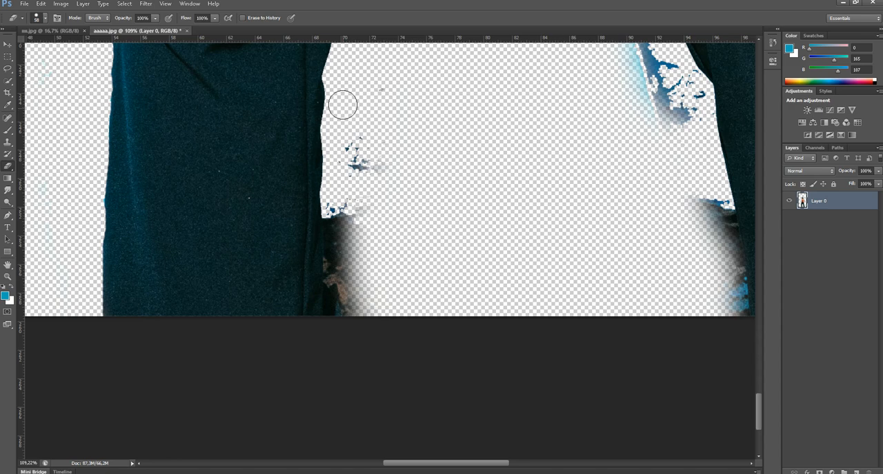
pyautogui.moveTo(334, 197)
pyautogui.mouseDown()
pyautogui.moveTo(344, 369)
pyautogui.moveTo(408, 112)
pyautogui.moveTo(398, 64)
pyautogui.moveTo(344, 207)
pyautogui.moveTo(335, 178)
pyautogui.moveTo(343, 289)
pyautogui.moveTo(355, 154)
pyautogui.moveTo(423, 431)
pyautogui.mouseUp()
pyautogui.moveTo(540, 297)
pyautogui.mouseDown()
pyautogui.moveTo(329, 384)
pyautogui.moveTo(301, 384)
pyautogui.mouseUp()
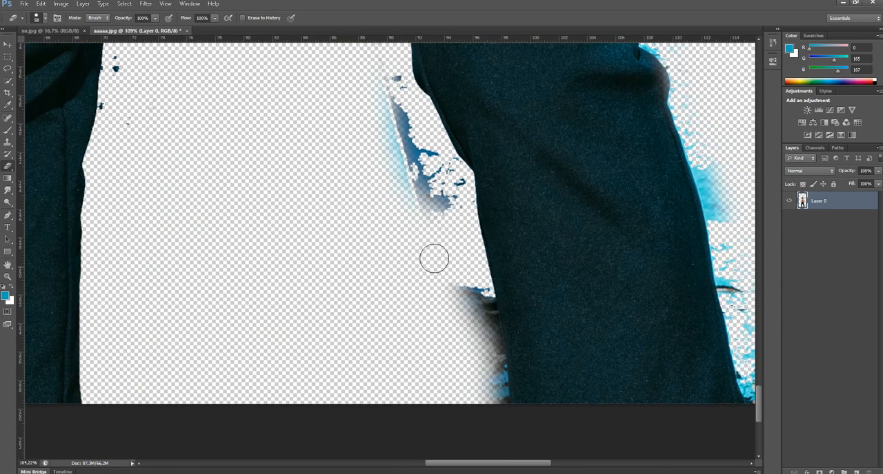
pyautogui.moveTo(461, 274)
pyautogui.mouseDown()
pyautogui.moveTo(490, 391)
pyautogui.moveTo(442, 250)
pyautogui.moveTo(470, 304)
pyautogui.moveTo(475, 365)
pyautogui.moveTo(457, 236)
pyautogui.moveTo(472, 263)
pyautogui.moveTo(487, 409)
pyautogui.mouseUp()
pyautogui.moveTo(477, 297); pyautogui.dragTo(500, 411)
pyautogui.moveTo(462, 317); pyautogui.dragTo(489, 404)
pyautogui.moveTo(478, 361); pyautogui.dragTo(433, 279)
# Enlarge the Eraser to 123 px, clear the remnants between the legs, and undo the stroke that cut into the trouser edge
pyautogui.rightClick(437, 277)
pyautogui.click(495, 300)
pyautogui.moveTo(420, 236)
pyautogui.mouseDown()
pyautogui.moveTo(449, 321)
pyautogui.moveTo(463, 321)
pyautogui.moveTo(479, 353)
pyautogui.moveTo(386, 179)
pyautogui.moveTo(363, 98)
pyautogui.moveTo(316, 112)
pyautogui.moveTo(353, 151)
pyautogui.mouseUp()
pyautogui.moveTo(223, 258)
pyautogui.mouseDown()
pyautogui.moveTo(209, 315)
pyautogui.moveTo(208, 265)
pyautogui.moveTo(219, 290)
pyautogui.mouseUp()
pyautogui.moveTo(255, 356); pyautogui.dragTo(235, 448)
pyautogui.moveTo(183, 229); pyautogui.dragTo(194, 210)
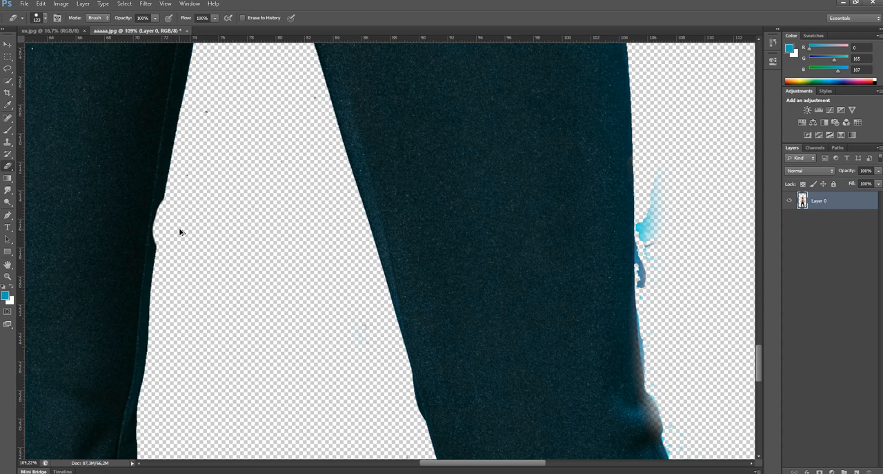
pyautogui.hotkey('ctrl', 'z')
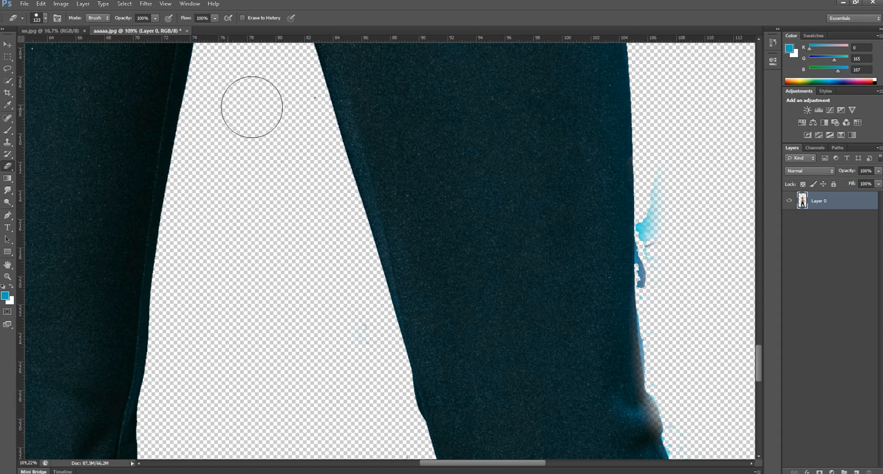
# Reduce the Eraser to 21 px and erase the blue remnants at the crotch and upper inner thighs
pyautogui.moveTo(249, 157); pyautogui.dragTo(265, 340)
pyautogui.rightClick(296, 304)
pyautogui.click(290, 283)
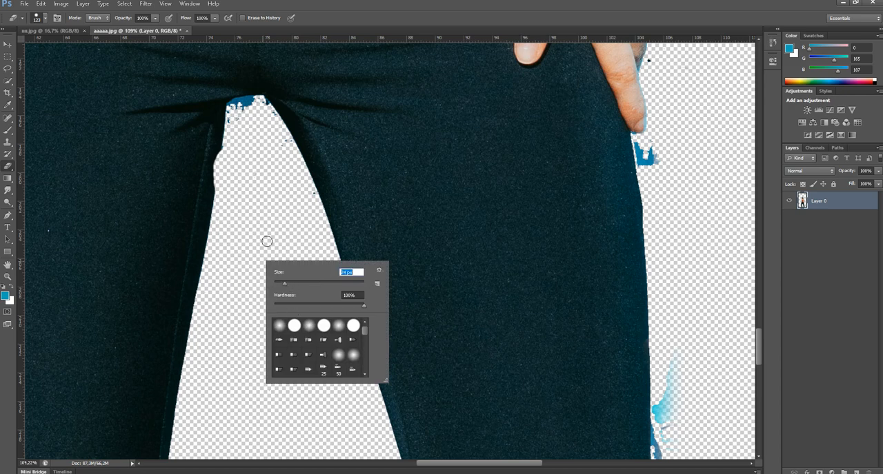
pyautogui.moveTo(249, 108); pyautogui.dragTo(252, 103)
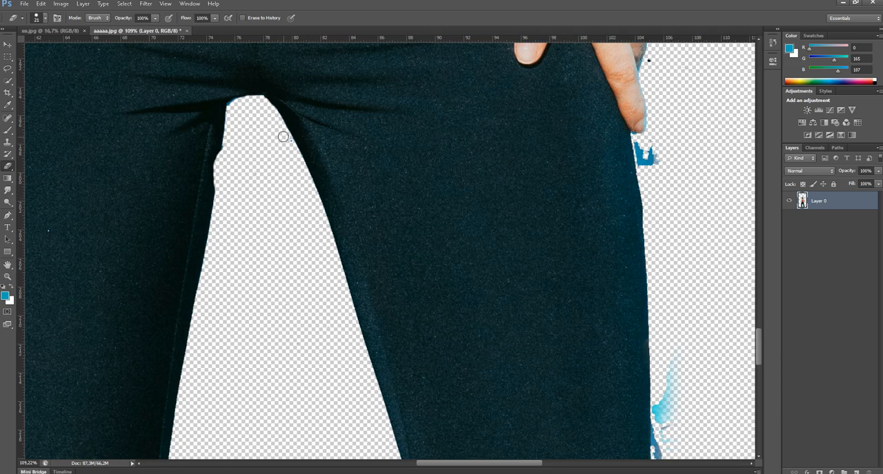
# Erase the blue remnants beside the thigh just below the fingertips of the photo-right hand
pyautogui.hscroll(5, 289, 140)
pyautogui.moveTo(372, 155); pyautogui.dragTo(388, 168)
pyautogui.hotkey('ctrl', 'z')
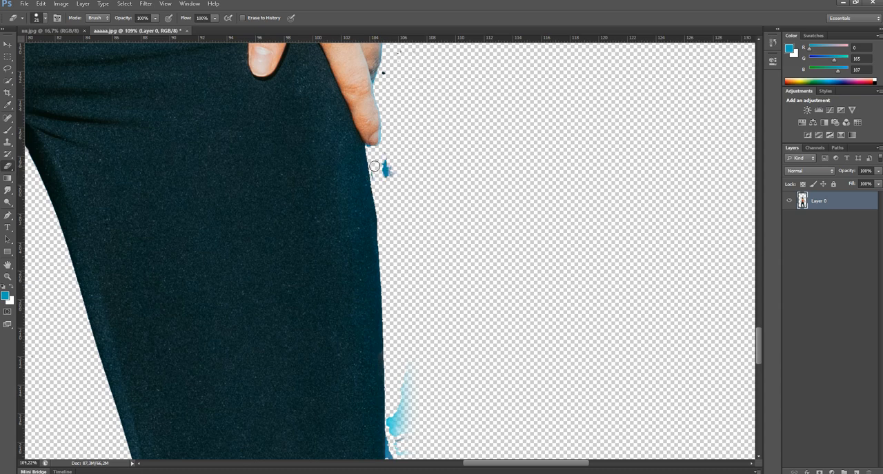
pyautogui.moveTo(391, 130); pyautogui.dragTo(387, 211)
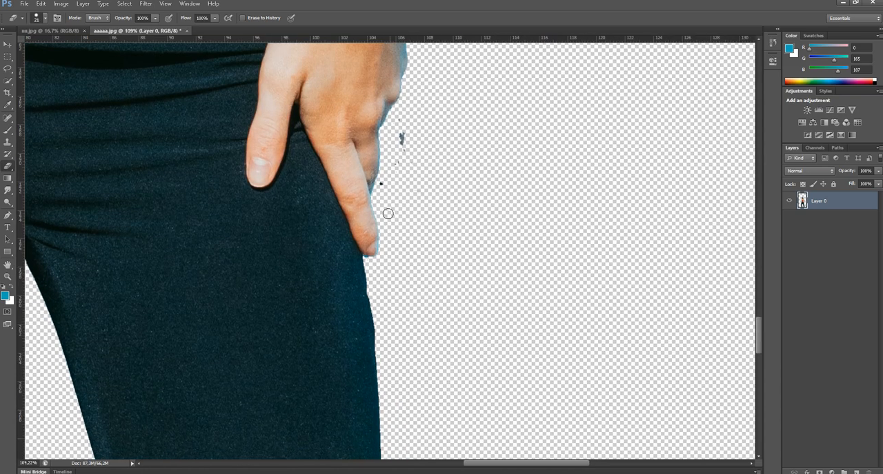
# Set the Eraser to 78 px and erase the faint blue traces beside the photo-right forearm and elbow
pyautogui.moveTo(417, 133); pyautogui.dragTo(330, 406)
pyautogui.rightClick(355, 120)
pyautogui.moveTo(382, 143); pyautogui.dragTo(400, 143)
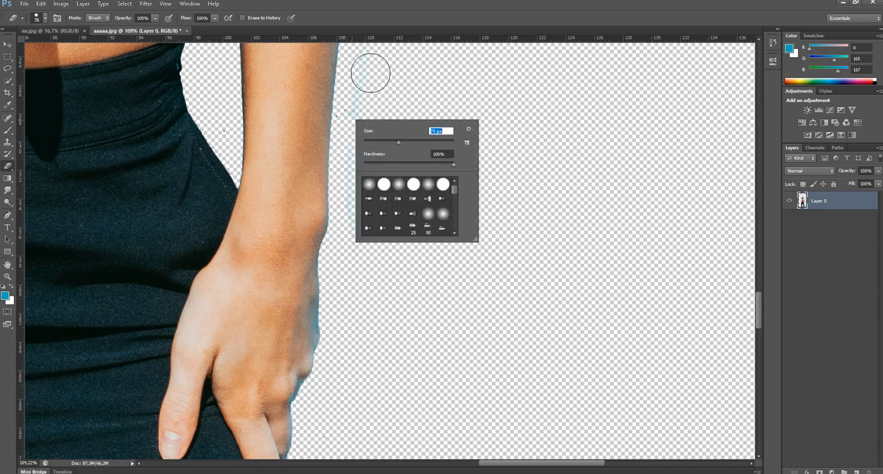
pyautogui.moveTo(371, 73); pyautogui.dragTo(377, 276)
pyautogui.scroll(-3, 364, 298)
pyautogui.moveTo(325, 157)
pyautogui.mouseDown()
pyautogui.moveTo(352, 312)
pyautogui.moveTo(352, 388)
pyautogui.mouseUp()
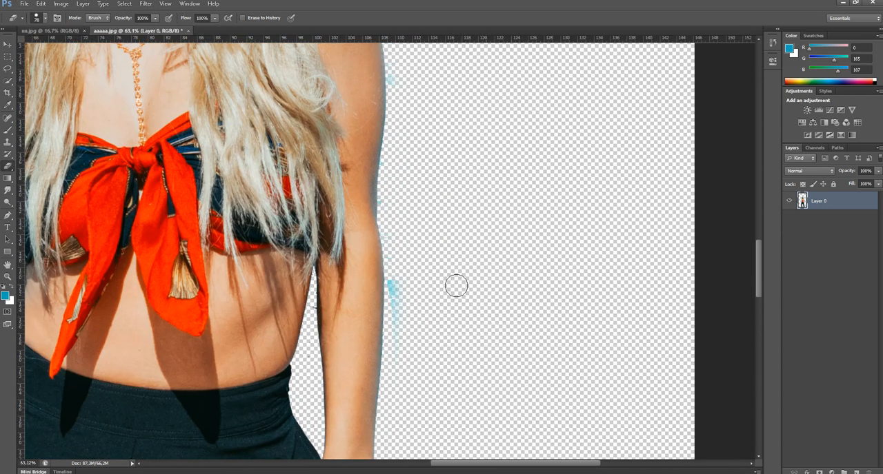
pyautogui.moveTo(395, 243); pyautogui.dragTo(397, 317)
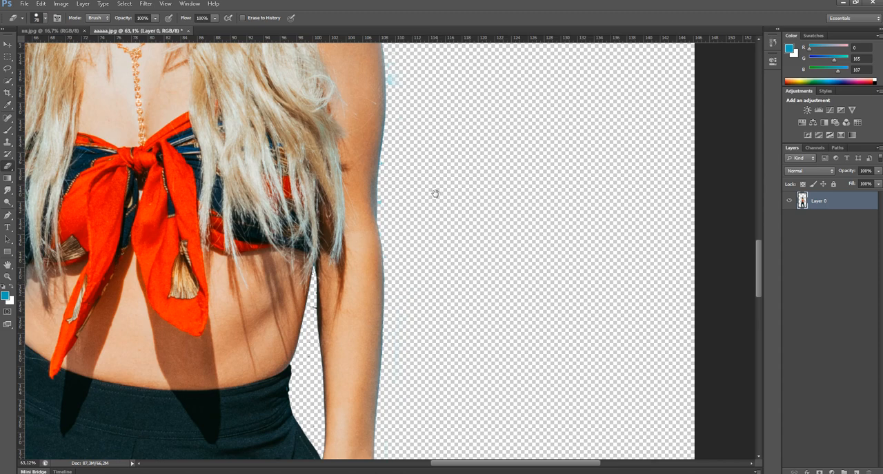
# Erase the blue fringe around the photo-right shoulder and hair, and undo the stroke that cut into the top of the head
pyautogui.moveTo(435, 136); pyautogui.dragTo(437, 357)
pyautogui.moveTo(386, 258)
pyautogui.mouseDown()
pyautogui.moveTo(352, 149)
pyautogui.moveTo(331, 136)
pyautogui.moveTo(280, 129)
pyautogui.moveTo(281, 119)
pyautogui.moveTo(283, 133)
pyautogui.mouseUp()
pyautogui.moveTo(336, 141); pyautogui.dragTo(389, 216)
pyautogui.moveTo(336, 180)
pyautogui.mouseDown()
pyautogui.moveTo(329, 160)
pyautogui.moveTo(335, 83)
pyautogui.moveTo(387, 183)
pyautogui.moveTo(374, 180)
pyautogui.moveTo(320, 83)
pyautogui.moveTo(346, 128)
pyautogui.moveTo(471, 227)
pyautogui.moveTo(471, 276)
pyautogui.mouseUp()
pyautogui.moveTo(438, 191)
pyautogui.mouseDown()
pyautogui.moveTo(268, 175)
pyautogui.moveTo(398, 149)
pyautogui.mouseUp()
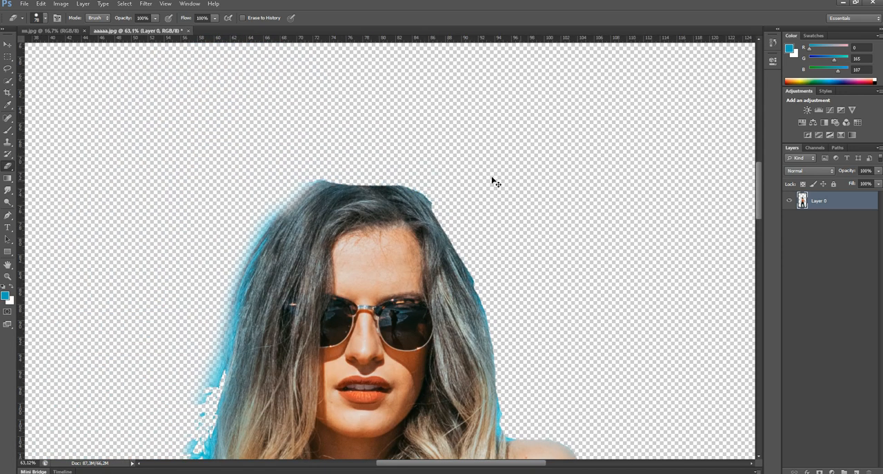
pyautogui.hotkey('ctrl', 'z')
# Erase the blue fringe and specks beside the photo-left hair, shoulder and upper arm
pyautogui.moveTo(287, 191)
pyautogui.mouseDown()
pyautogui.moveTo(270, 187)
pyautogui.moveTo(238, 296)
pyautogui.mouseUp()
pyautogui.moveTo(232, 232); pyautogui.dragTo(253, 124)
pyautogui.moveTo(245, 169); pyautogui.dragTo(170, 422)
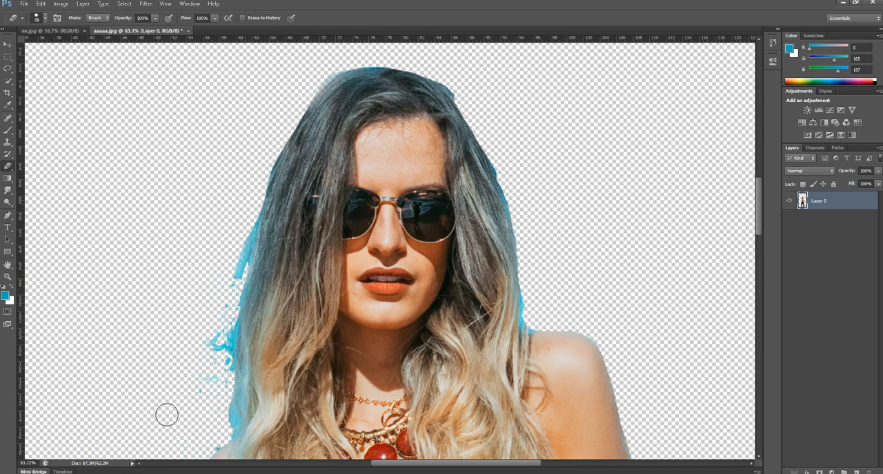
pyautogui.moveTo(223, 273); pyautogui.dragTo(231, 172)
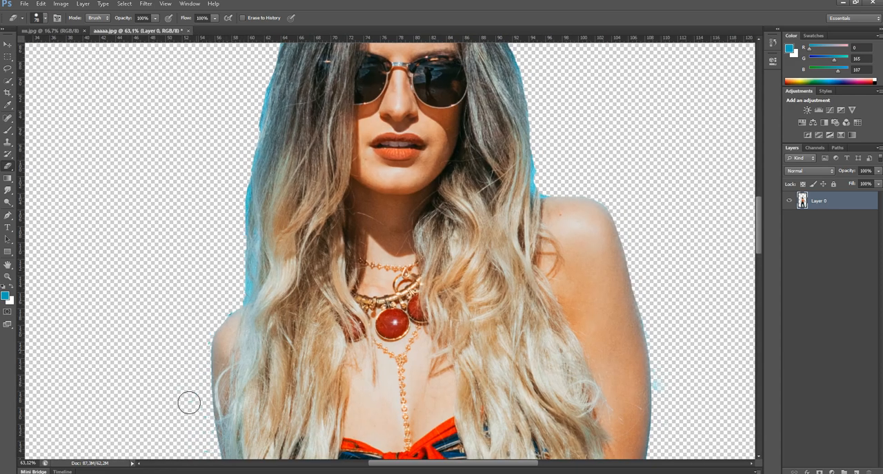
pyautogui.scroll(-4, 191, 386)
pyautogui.scroll(-5, 212, 350)
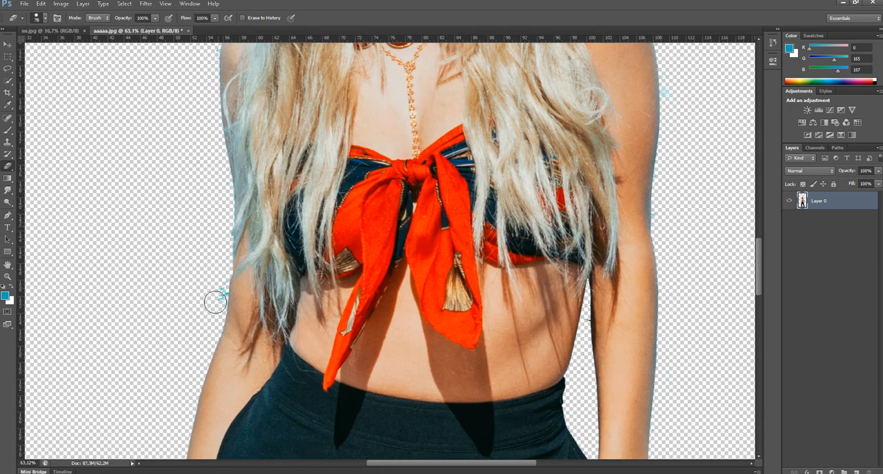
# Erase the remaining blue along the outer edge of the photo-right knee and lower leg
pyautogui.scroll(-6, 217, 290)
pyautogui.scroll(-20, 288, 136)
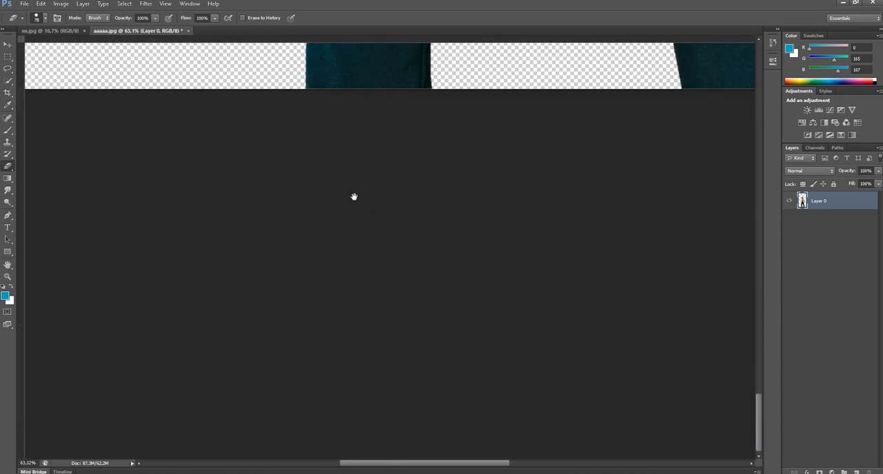
pyautogui.scroll(5, 227, 389)
pyautogui.moveTo(227, 389); pyautogui.dragTo(213, 421)
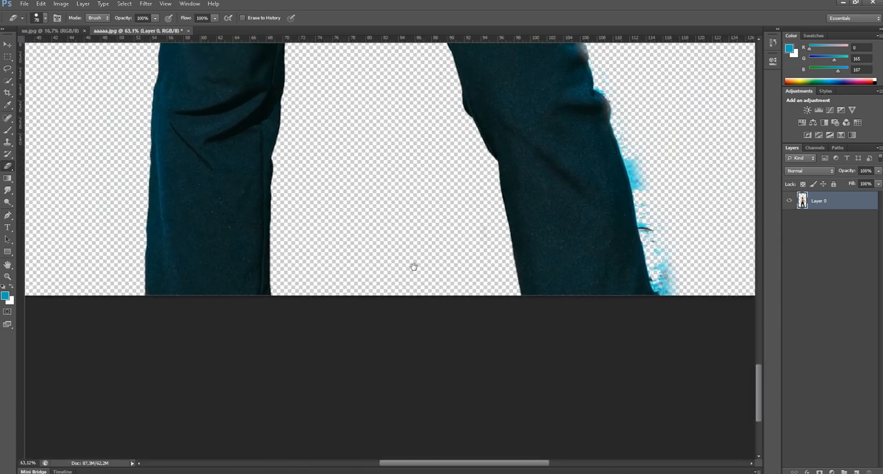
pyautogui.moveTo(418, 266); pyautogui.dragTo(225, 306)
pyautogui.moveTo(422, 125)
pyautogui.mouseDown()
pyautogui.moveTo(454, 267)
pyautogui.moveTo(495, 404)
pyautogui.moveTo(463, 247)
pyautogui.moveTo(491, 299)
pyautogui.moveTo(425, 264)
pyautogui.moveTo(472, 400)
pyautogui.moveTo(506, 333)
pyautogui.moveTo(508, 228)
pyautogui.mouseUp()
# Move the finished cutout into the car photo document and place the woman in front of the car
pyautogui.keyDown('alt'); pyautogui.scroll(-3, 425, 262); pyautogui.keyUp('alt')
pyautogui.scroll(5, 479, 406)
pyautogui.keyDown('alt'); pyautogui.scroll(-1, 464, 217); pyautogui.keyUp('alt')
pyautogui.keyDown('alt'); pyautogui.scroll(-1, 463, 217); pyautogui.keyUp('alt')
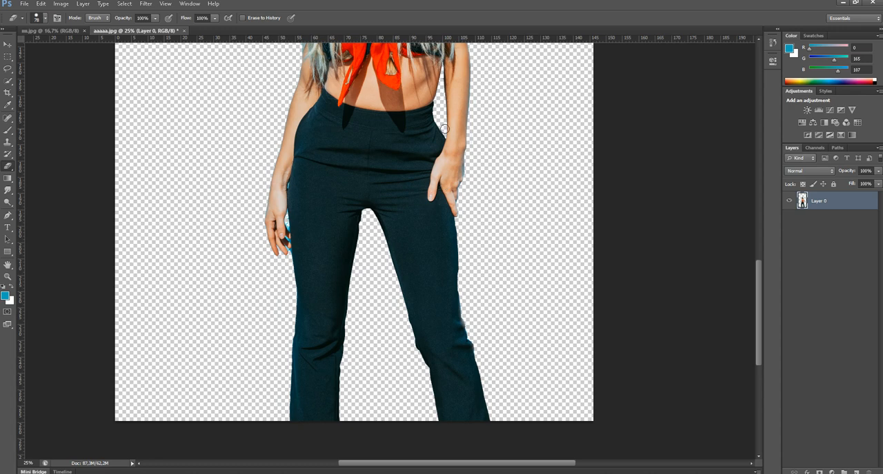
pyautogui.keyDown('alt'); pyautogui.scroll(-2, 443, 134); pyautogui.keyUp('alt')
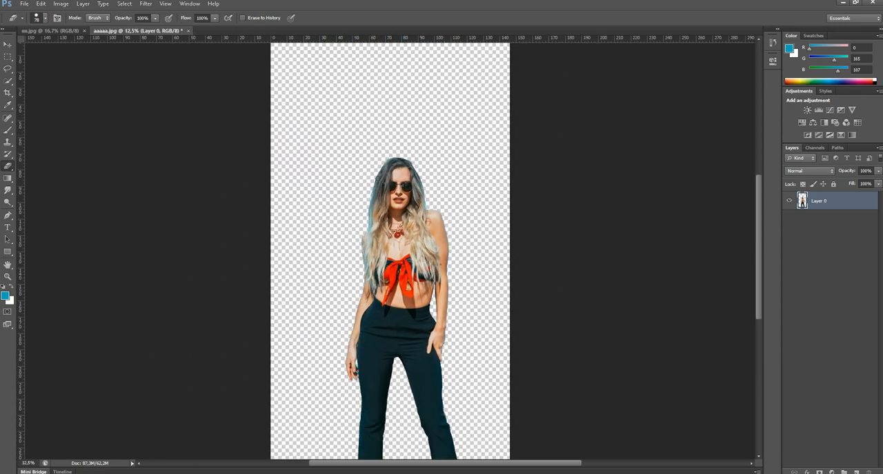
pyautogui.click(8, 44)
pyautogui.moveTo(418, 262)
pyautogui.mouseDown()
pyautogui.moveTo(400, 173)
pyautogui.moveTo(390, 190)
pyautogui.moveTo(62, 31)
pyautogui.moveTo(227, 138)
pyautogui.moveTo(420, 228)
pyautogui.mouseUp()
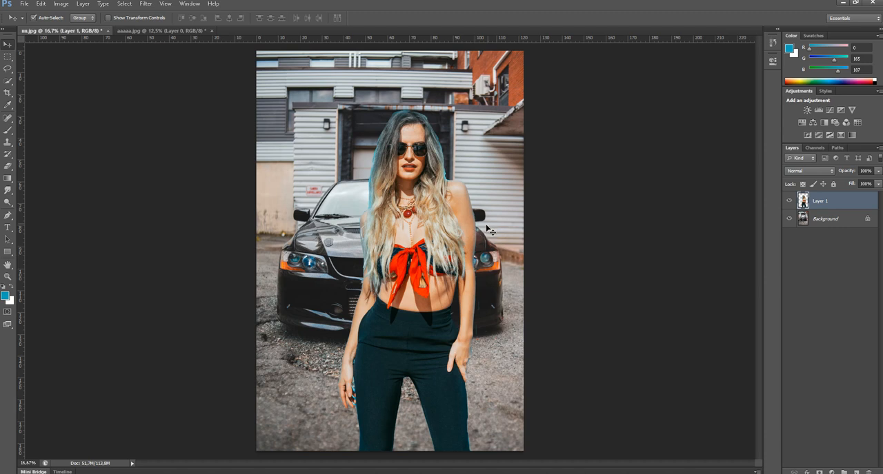
# Convert the car photo's locked Background layer into a regular layer
pyautogui.doubleClick(822, 220)
pyautogui.click(511, 153)
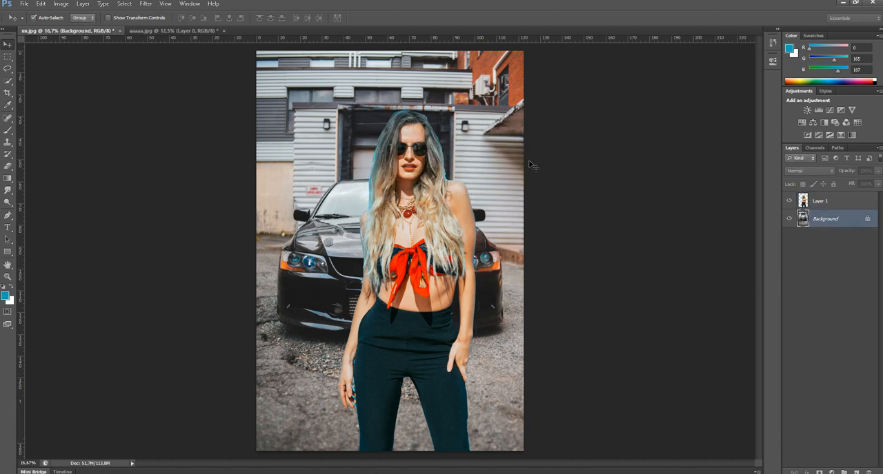
pyautogui.click(645, 184)
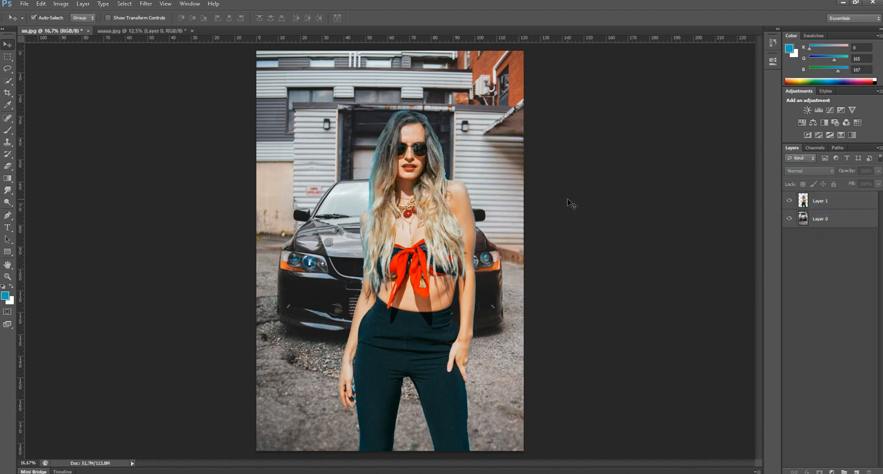
pyautogui.click(819, 201)
pyautogui.click(817, 220)
pyautogui.moveTo(825, 207); pyautogui.dragTo(825, 228)
pyautogui.click(583, 252)
pyautogui.click(7, 57)
pyautogui.click(8, 46)
# Scale the woman's cutout down to about 73% and place her in front of the car, legs meeting the photo's lower edge
pyautogui.moveTo(455, 265); pyautogui.dragTo(406, 181)
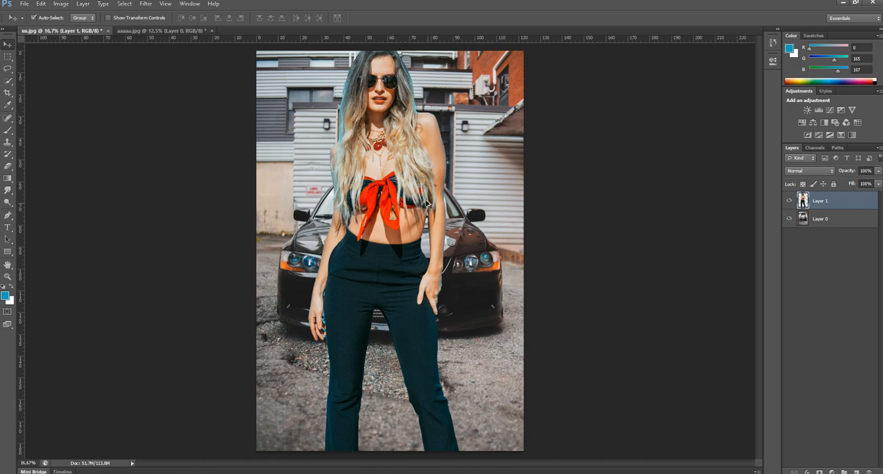
pyautogui.scroll(-1, 405, 185)
pyautogui.hotkey('ctrl', 't')
pyautogui.moveTo(448, 415); pyautogui.dragTo(400, 318)
pyautogui.moveTo(361, 205); pyautogui.dragTo(394, 325)
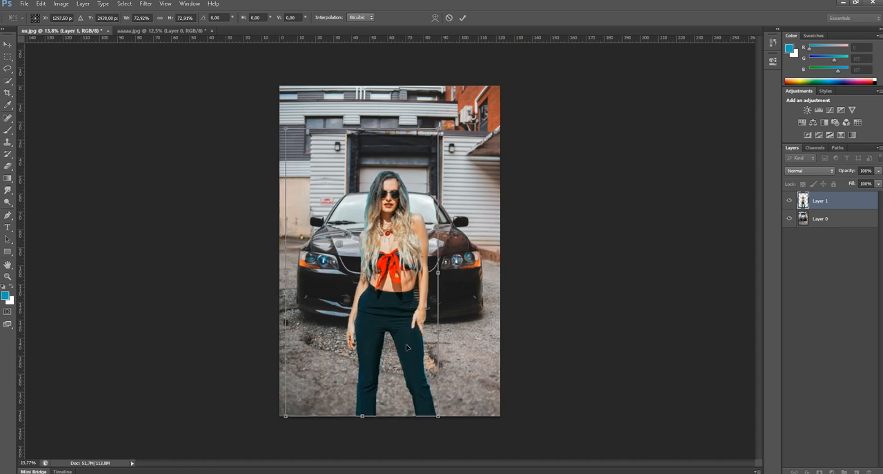
pyautogui.press('Return')
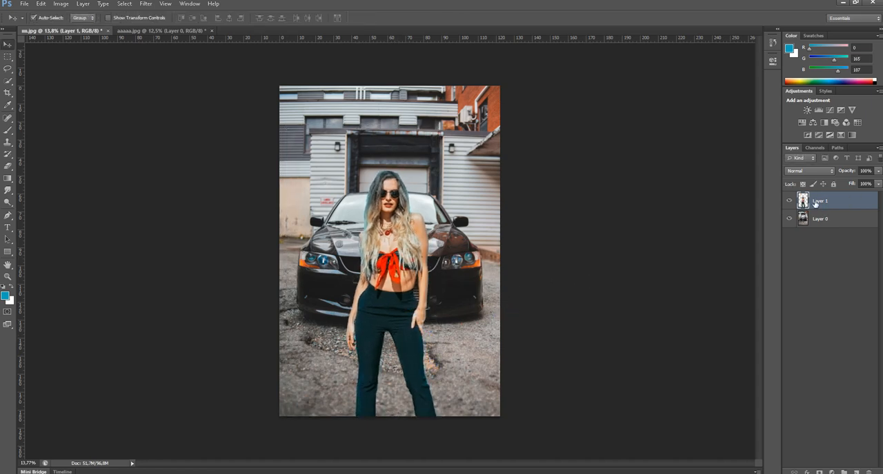
# Add a Color Balance adjustment layer above the woman and shift its midtones towards blue
pyautogui.click(813, 123)
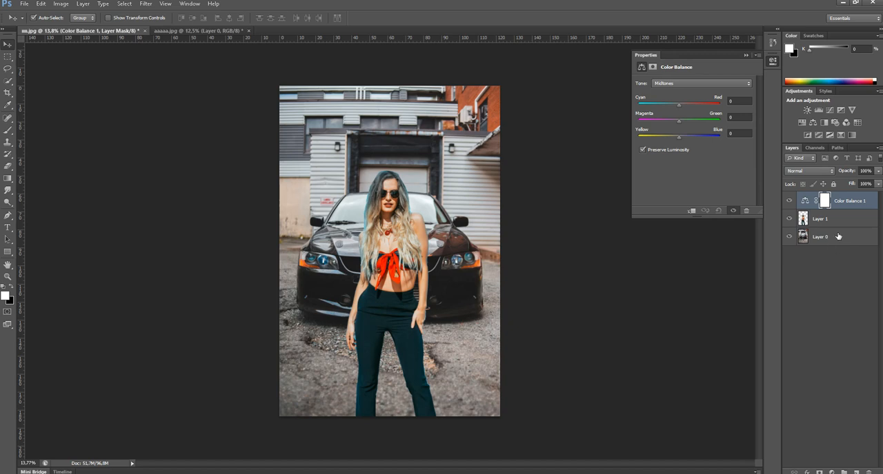
pyautogui.moveTo(681, 104)
pyautogui.mouseDown()
pyautogui.moveTo(720, 104)
pyautogui.moveTo(647, 104)
pyautogui.moveTo(678, 115)
pyautogui.mouseUp()
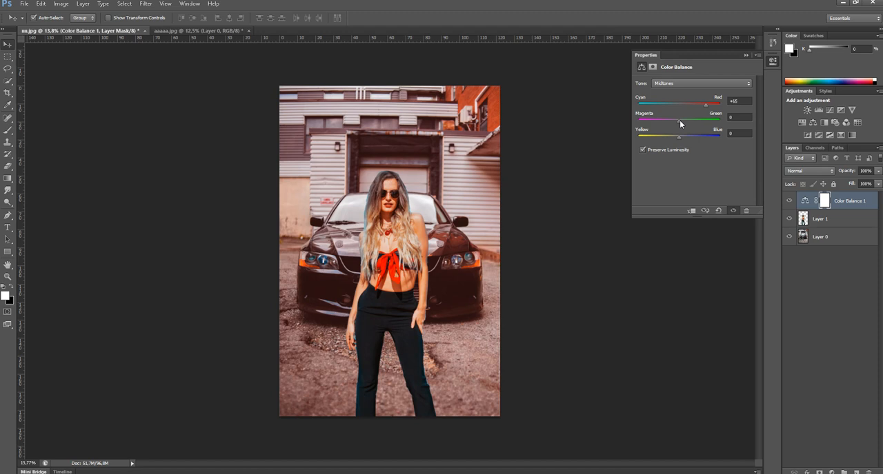
pyautogui.moveTo(679, 120); pyautogui.dragTo(727, 140)
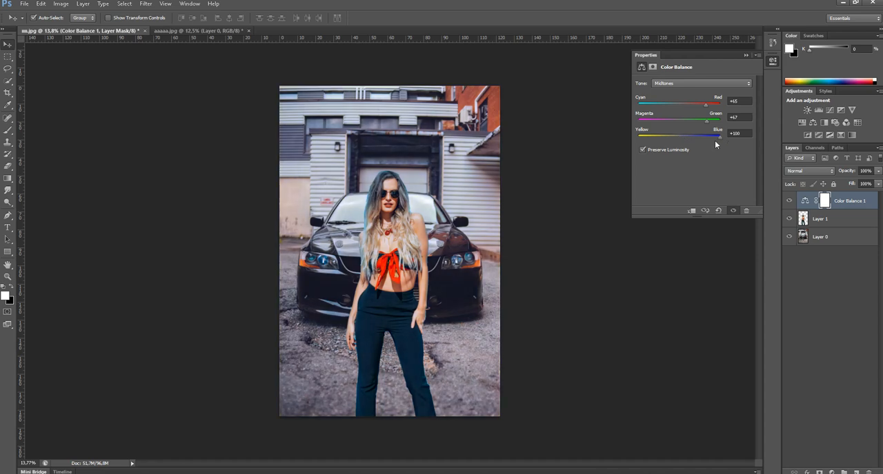
pyautogui.click(745, 56)
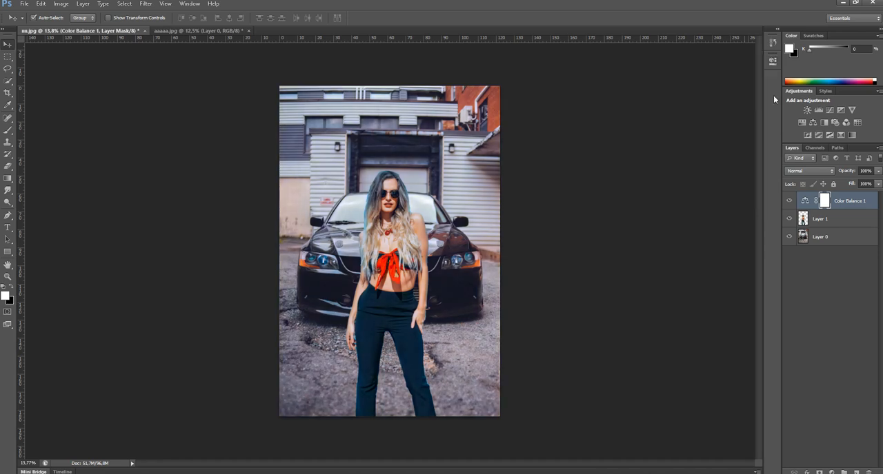
# Add a Channel Mixer adjustment with the Red output channel's red at +84%, green at +51% and blue raised slightly
pyautogui.click(846, 122)
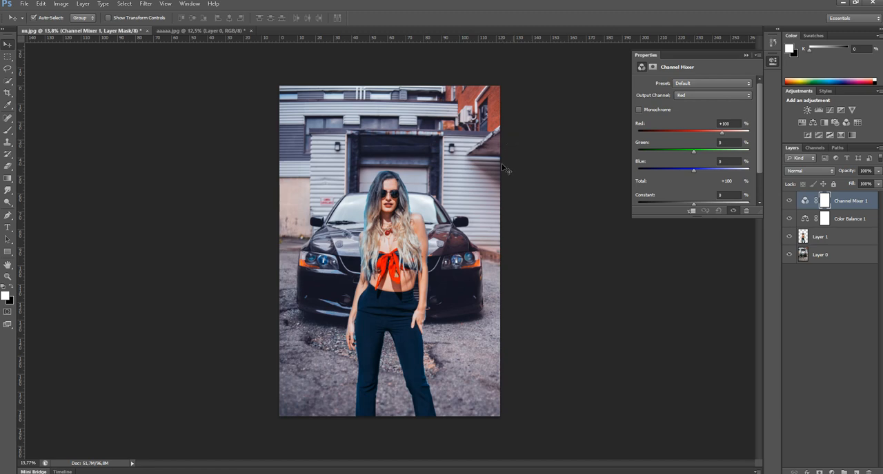
pyautogui.moveTo(722, 133); pyautogui.dragTo(708, 152)
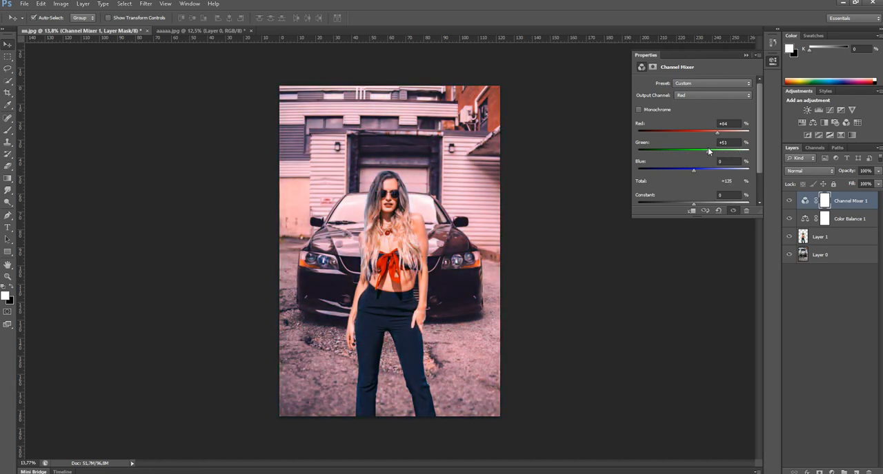
pyautogui.moveTo(693, 171)
pyautogui.mouseDown()
pyautogui.moveTo(676, 170)
pyautogui.moveTo(733, 171)
pyautogui.moveTo(698, 173)
pyautogui.mouseUp()
pyautogui.click(746, 56)
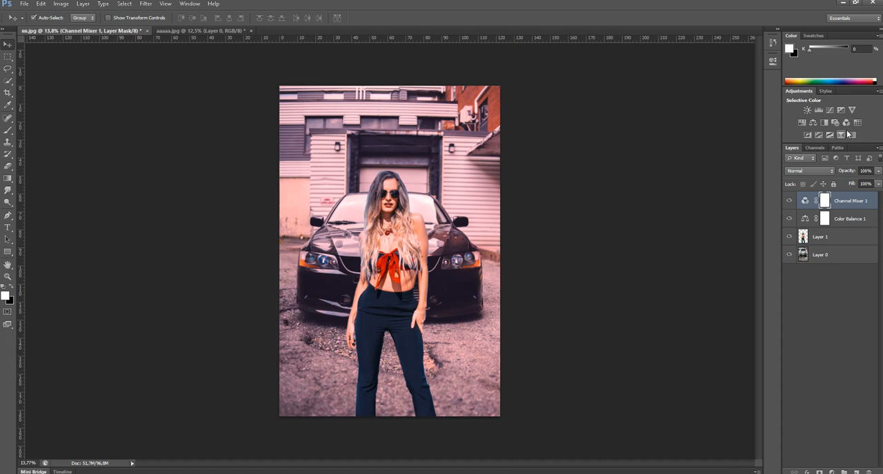
# Add a Hue/Saturation adjustment with Hue -31, Saturation -26 and Lightness 0
pyautogui.click(811, 125)
pyautogui.moveTo(693, 116); pyautogui.dragTo(667, 139)
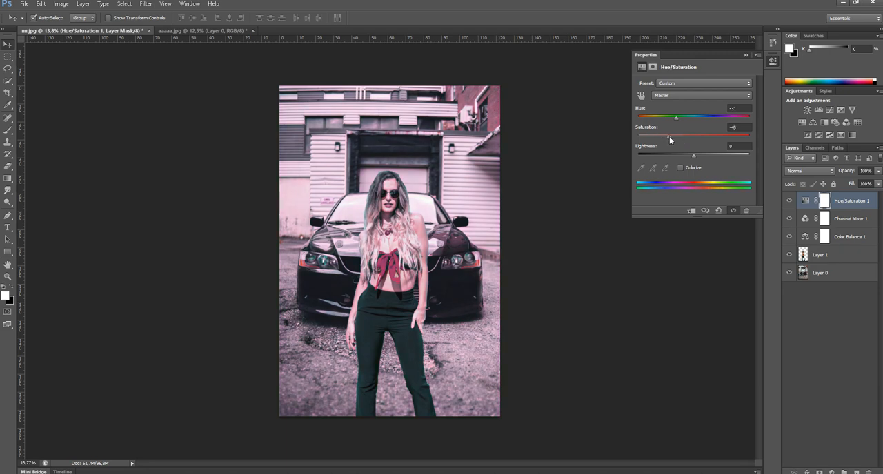
pyautogui.moveTo(664, 139); pyautogui.dragTo(691, 153)
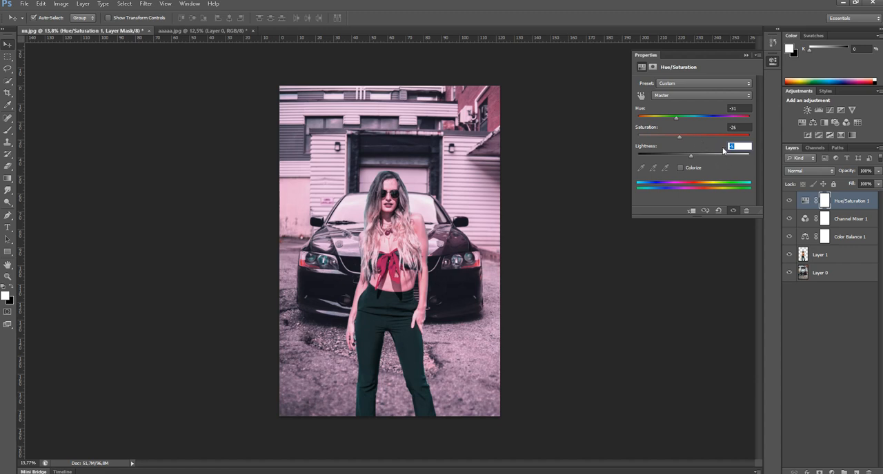
pyautogui.click(731, 146)
pyautogui.write('0')
pyautogui.press('Return')
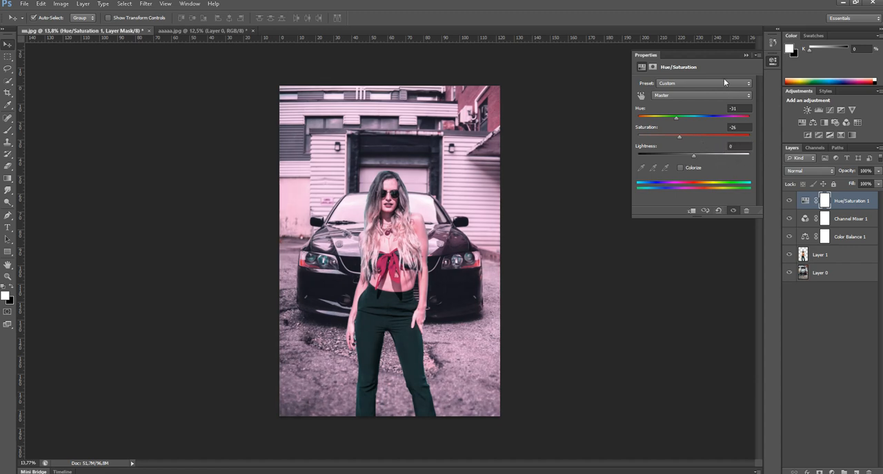
pyautogui.click(745, 55)
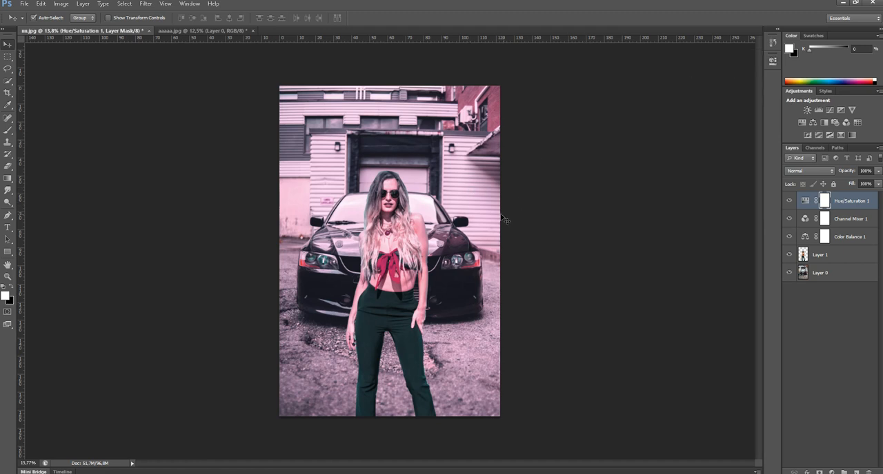
pyautogui.hotkey('ctrl', 'l')
pyautogui.moveTo(583, 208); pyautogui.dragTo(553, 208)
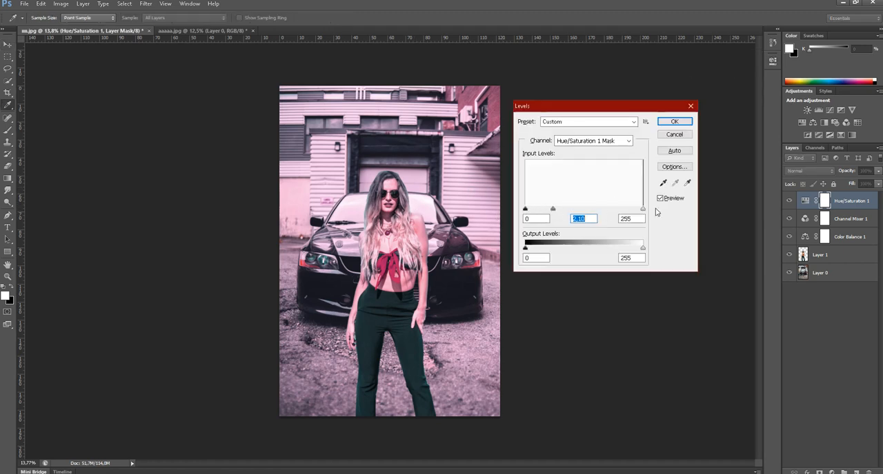
pyautogui.click(674, 135)
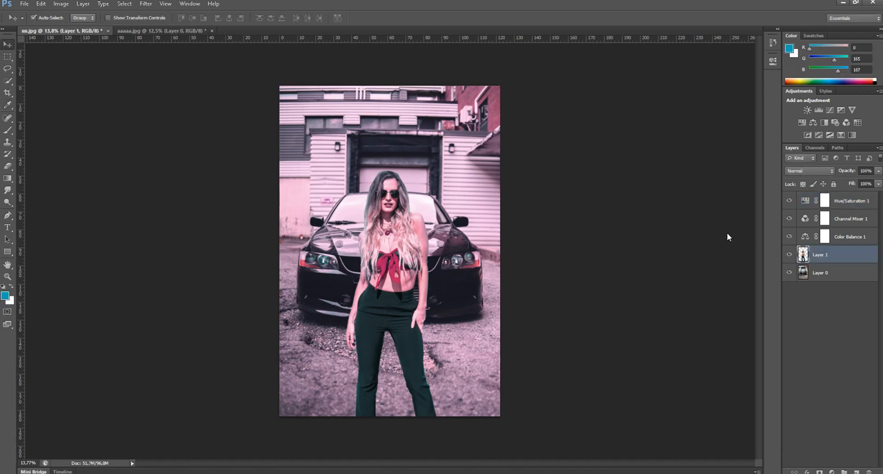
# Brighten the midtones of the woman's layer with a Levels adjustment
pyautogui.hotkey('ctrl', 'l')
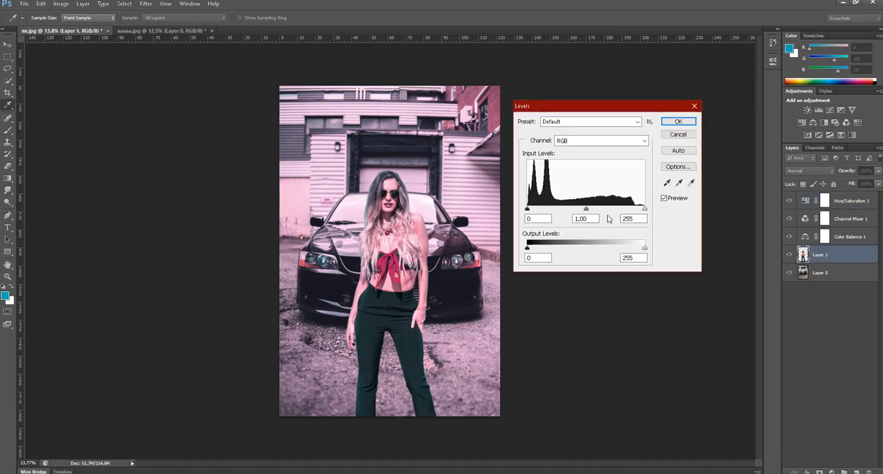
pyautogui.moveTo(587, 213)
pyautogui.mouseDown()
pyautogui.moveTo(550, 214)
pyautogui.moveTo(614, 214)
pyautogui.moveTo(587, 218)
pyautogui.mouseUp()
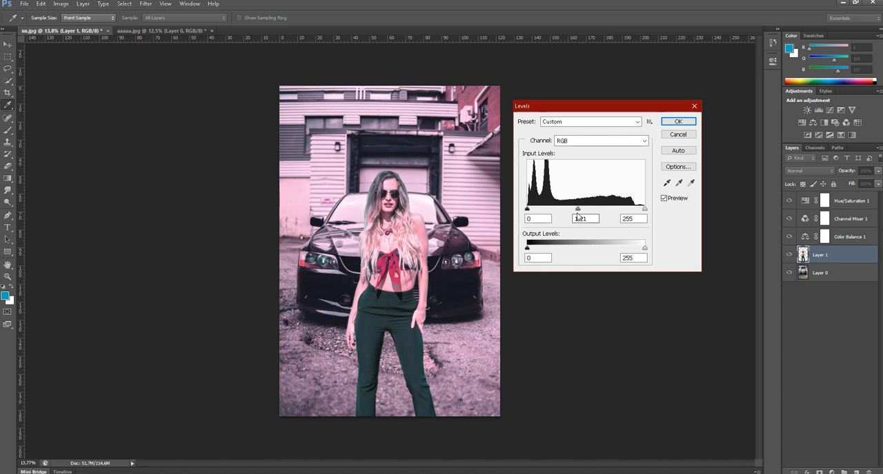
pyautogui.doubleClick(583, 219)
pyautogui.moveTo(644, 209); pyautogui.dragTo(608, 217)
pyautogui.moveTo(646, 217); pyautogui.dragTo(654, 215)
pyautogui.click(679, 123)
pyautogui.press('v')
# Apply Levels to the car photo's layer with the midtone input set to 1.10
pyautogui.click(820, 273)
pyautogui.hotkey('ctrl', 'l')
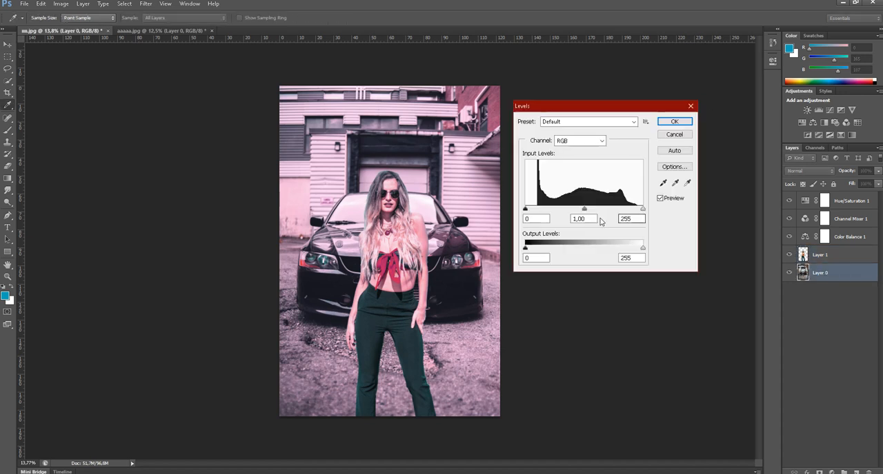
pyautogui.click(593, 219)
pyautogui.write('10')
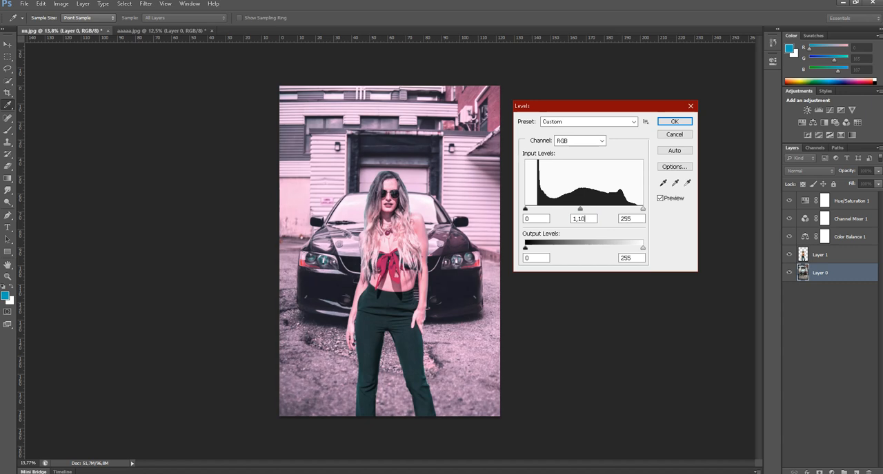
pyautogui.press('Return')
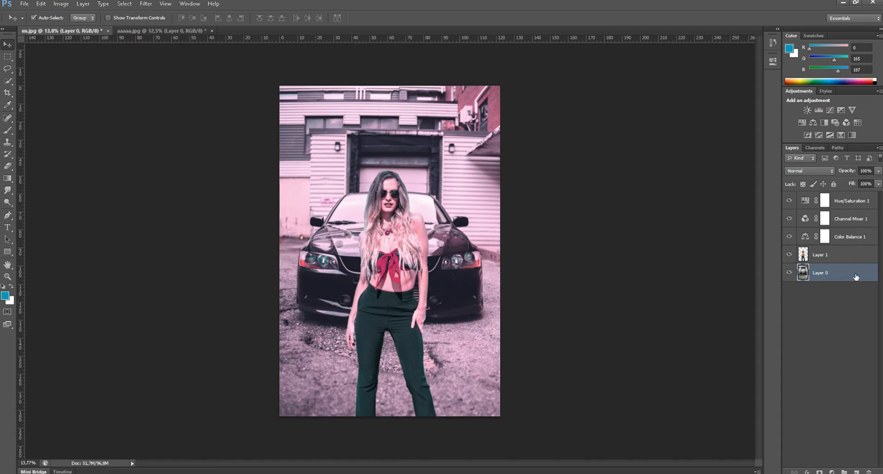
# Merge the car photo, the woman and all three adjustment layers into a single layer
pyautogui.keyDown('shift'); pyautogui.click(842, 254); pyautogui.keyUp('shift')
pyautogui.keyDown('shift'); pyautogui.click(842, 236); pyautogui.keyUp('shift')
pyautogui.keyDown('shift'); pyautogui.click(840, 218); pyautogui.keyUp('shift')
pyautogui.keyDown('shift'); pyautogui.click(841, 201); pyautogui.keyUp('shift')
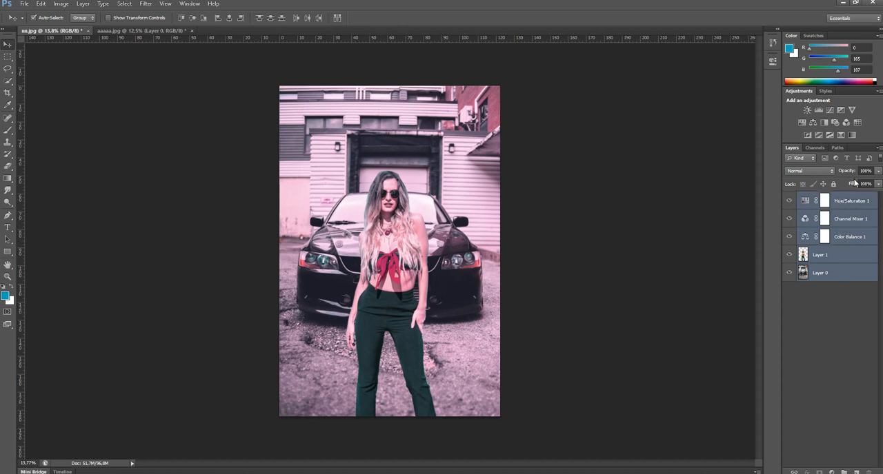
pyautogui.hotkey('ctrl', 'e')
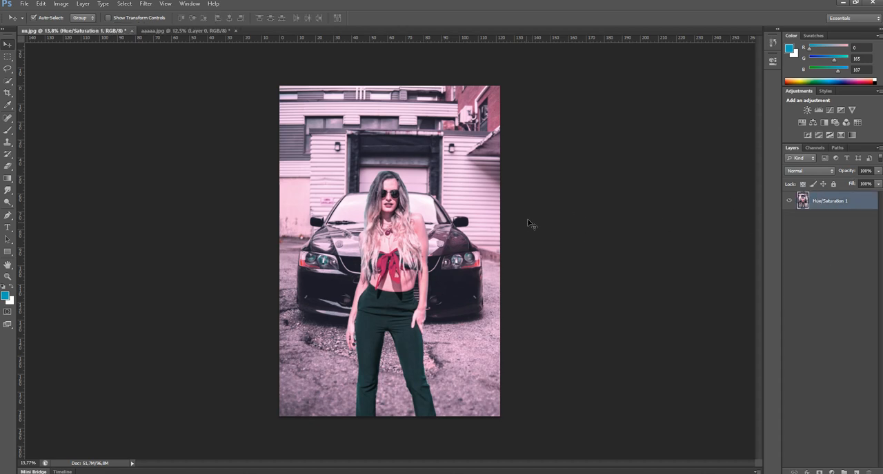
pyautogui.click(666, 202)
pyautogui.click(817, 201)
pyautogui.moveTo(425, 251); pyautogui.dragTo(304, 276)
pyautogui.moveTo(304, 276); pyautogui.dragTo(428, 227)
pyautogui.moveTo(427, 196); pyautogui.dragTo(283, 218)
pyautogui.moveTo(284, 216); pyautogui.dragTo(511, 235)
pyautogui.hotkey('ctrl', 'alt', 'z')
pyautogui.hotkey('ctrl', 'alt', 'z')
pyautogui.moveTo(463, 207); pyautogui.dragTo(481, 301)
pyautogui.hotkey('ctrl', 'alt', 'z')
# Make a rectangular marquee selection just inside the photo's edges, leaving a thin border outside it
pyautogui.click(7, 59)
pyautogui.moveTo(7, 59); pyautogui.dragTo(57, 73)
pyautogui.click(54, 60)
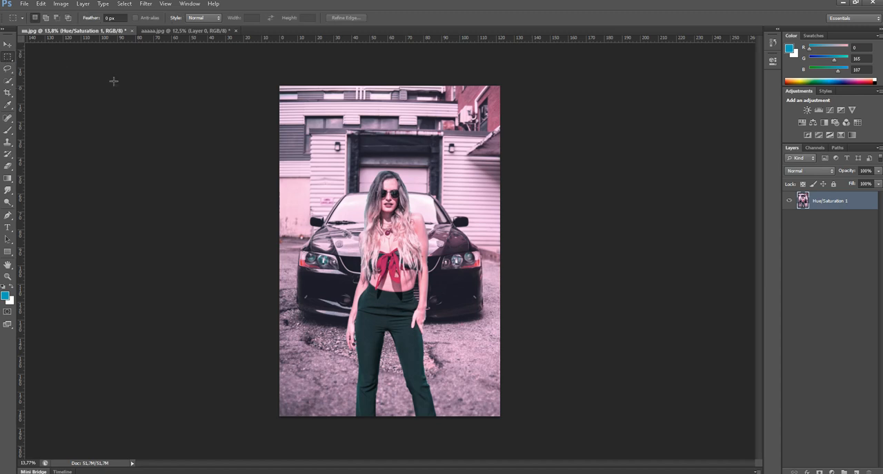
pyautogui.moveTo(309, 113); pyautogui.dragTo(496, 422)
# Try filling the selected area with a black-and-white gradient and undo it
pyautogui.press('g')
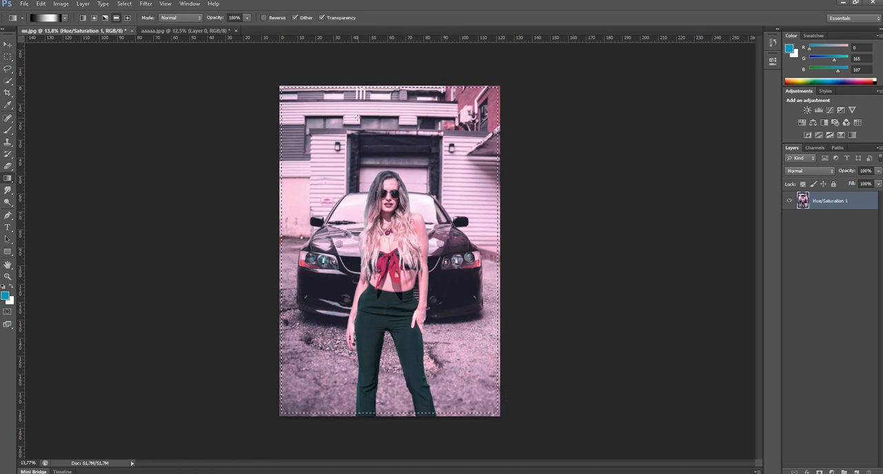
pyautogui.rightClick(9, 179)
pyautogui.click(41, 177)
pyautogui.moveTo(381, 170); pyautogui.dragTo(380, 257)
pyautogui.hotkey('ctrl', 'z')
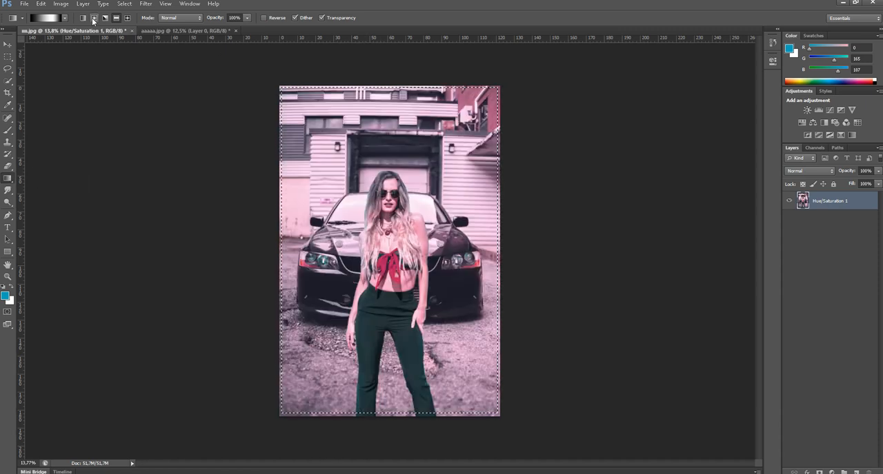
pyautogui.moveTo(462, 366); pyautogui.dragTo(460, 342)
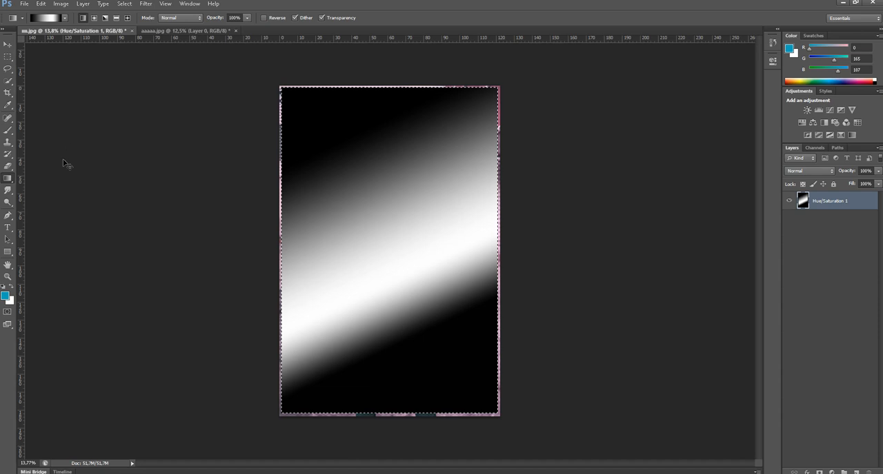
pyautogui.hotkey('ctrl', 'z')
# Set the foreground colour to the dark pink of the brick wall, R 187, G 98, B 140, sampled from the photo
pyautogui.click(5, 295)
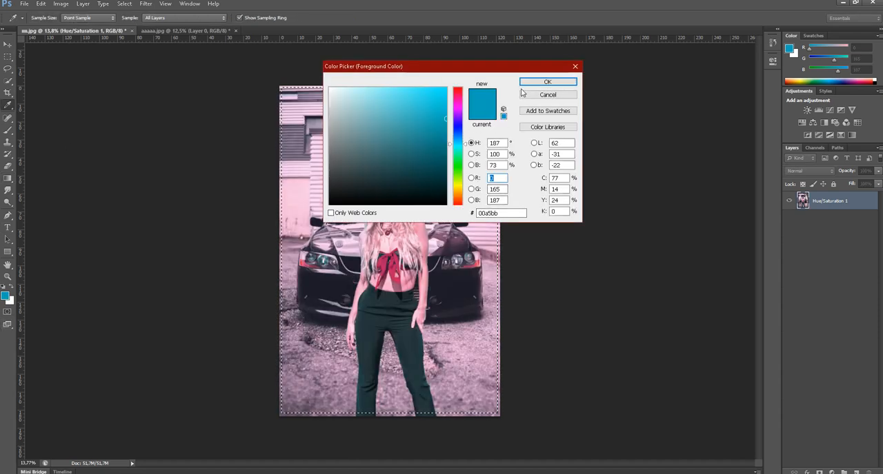
pyautogui.moveTo(522, 66); pyautogui.dragTo(637, 71)
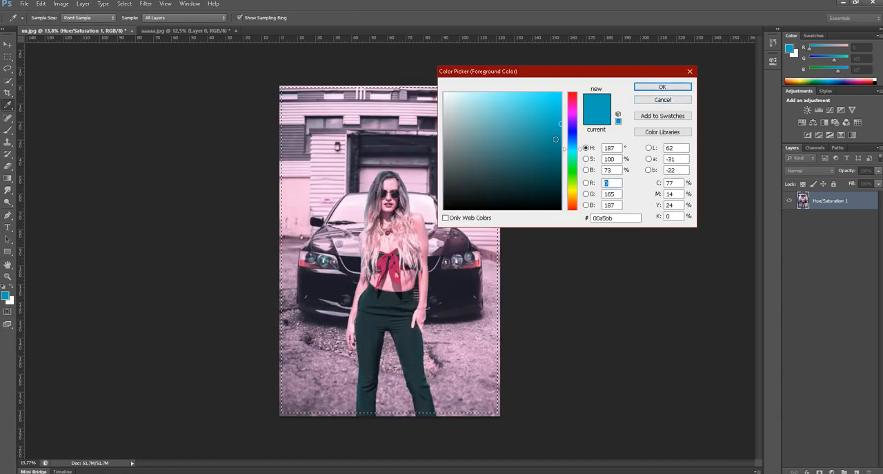
pyautogui.click(662, 100)
pyautogui.click(5, 295)
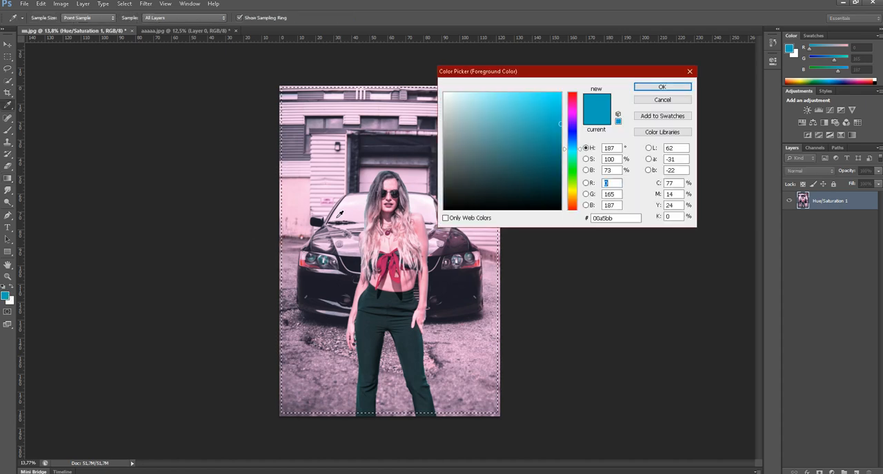
pyautogui.click(308, 195)
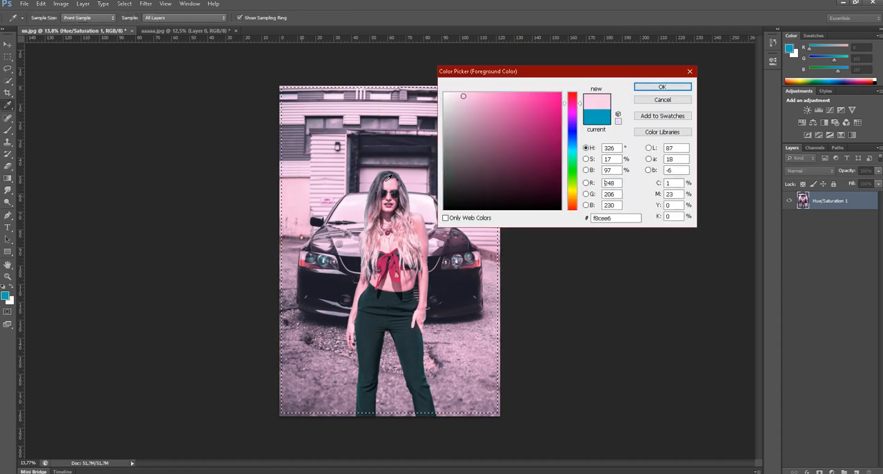
pyautogui.click(662, 87)
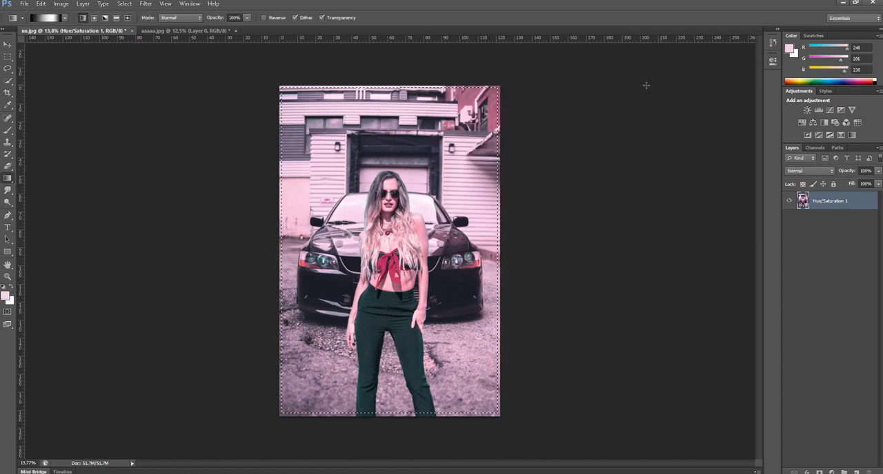
pyautogui.keyDown('alt'); pyautogui.click(495, 107); pyautogui.keyUp('alt')
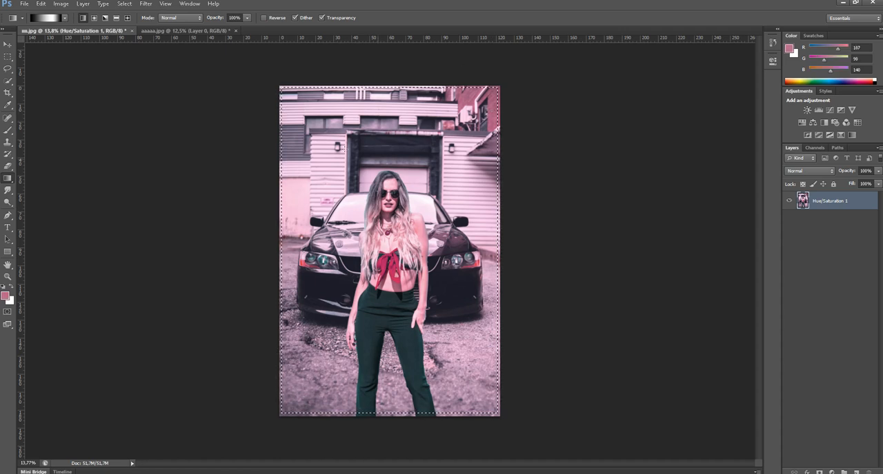
pyautogui.rightClick(8, 179)
pyautogui.click(49, 178)
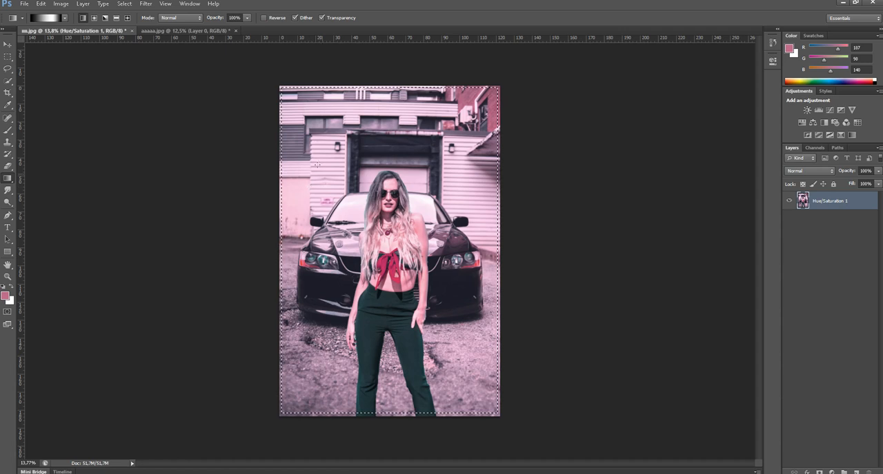
pyautogui.rightClick(12, 182)
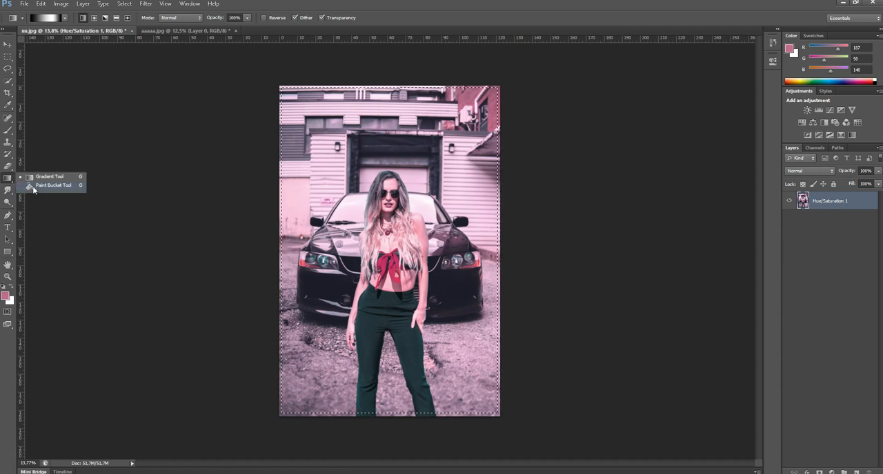
pyautogui.click(42, 189)
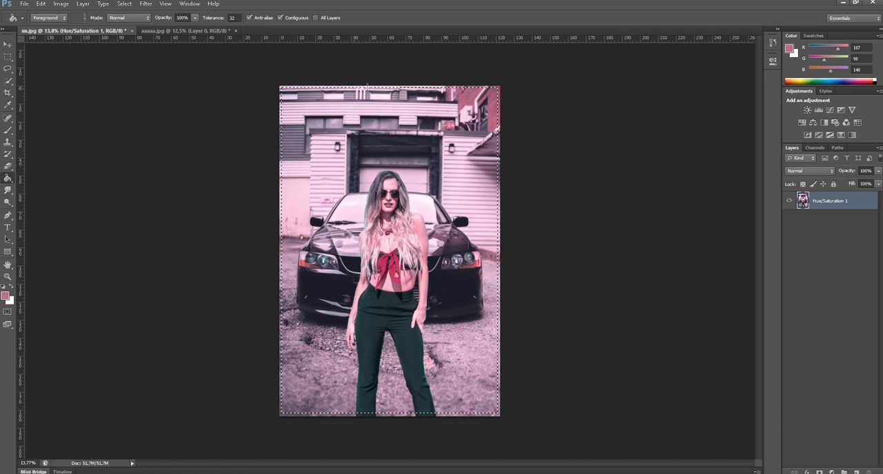
pyautogui.click(7, 44)
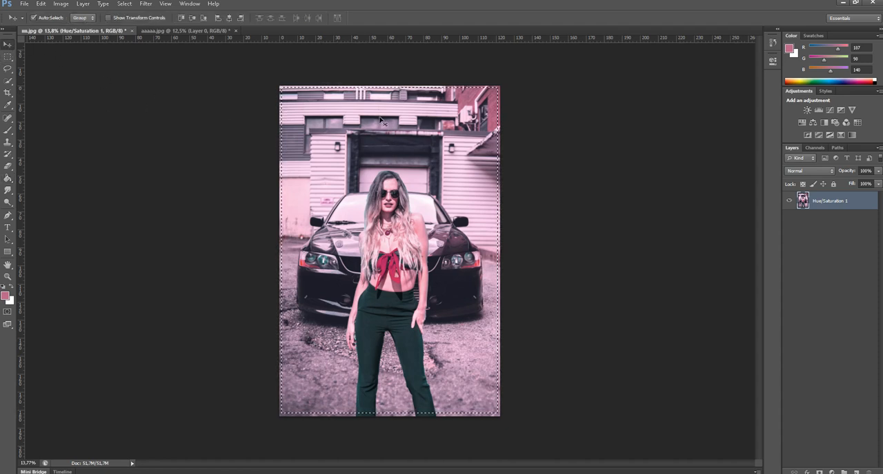
pyautogui.hotkey('ctrl', 'd')
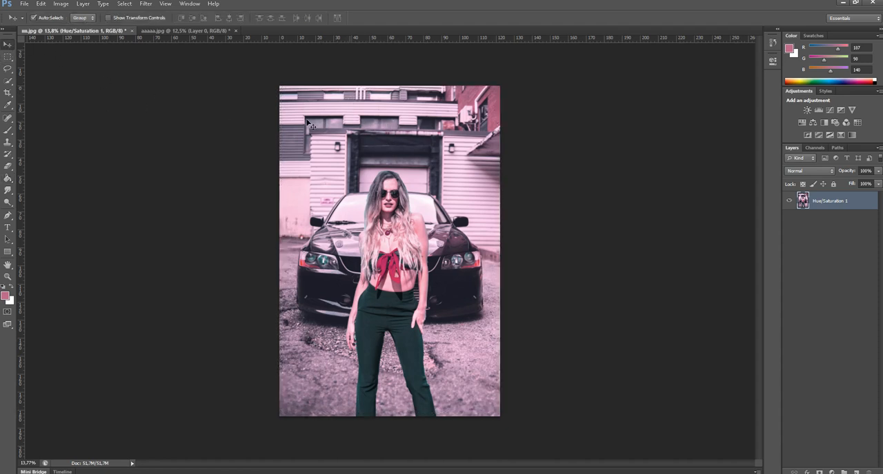
pyautogui.click(7, 57)
pyautogui.rightClick(8, 56)
pyautogui.moveTo(312, 138); pyautogui.dragTo(421, 202)
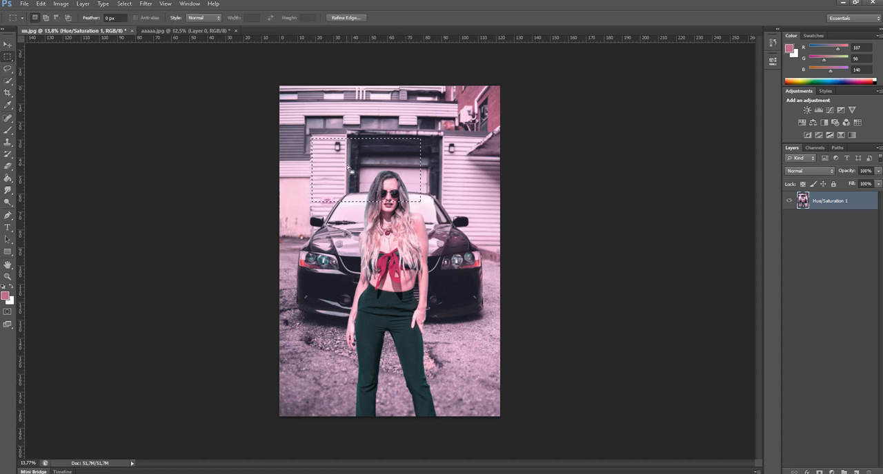
pyautogui.click(464, 187)
# Add a new layer and fill a rectangular selection over most of the photo's upper half with the pink foreground colour
pyautogui.click(844, 472)
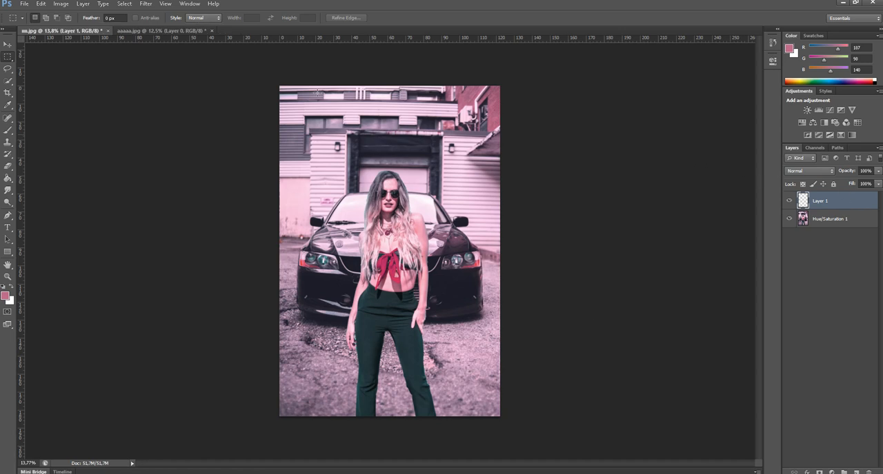
pyautogui.moveTo(280, 86); pyautogui.dragTo(480, 263)
pyautogui.press('g')
pyautogui.click(392, 138)
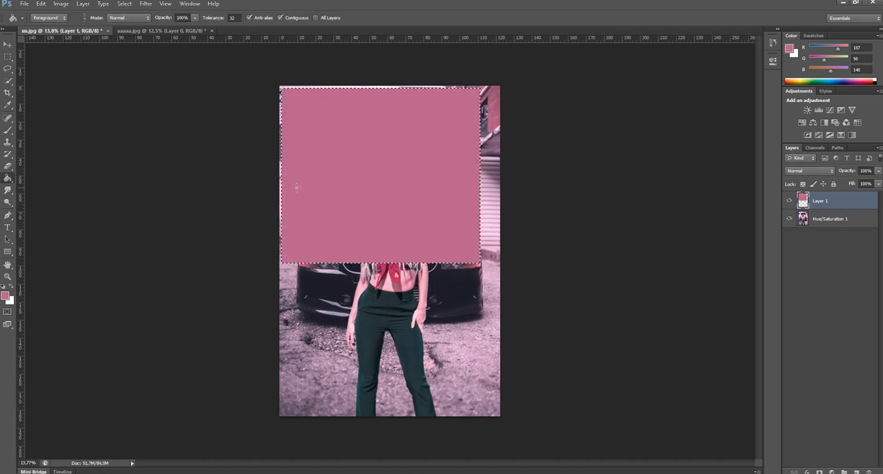
# Stretch the pink rectangle with Free Transform to cover the whole photo except for a thin, even margin along its edges
pyautogui.press('v')
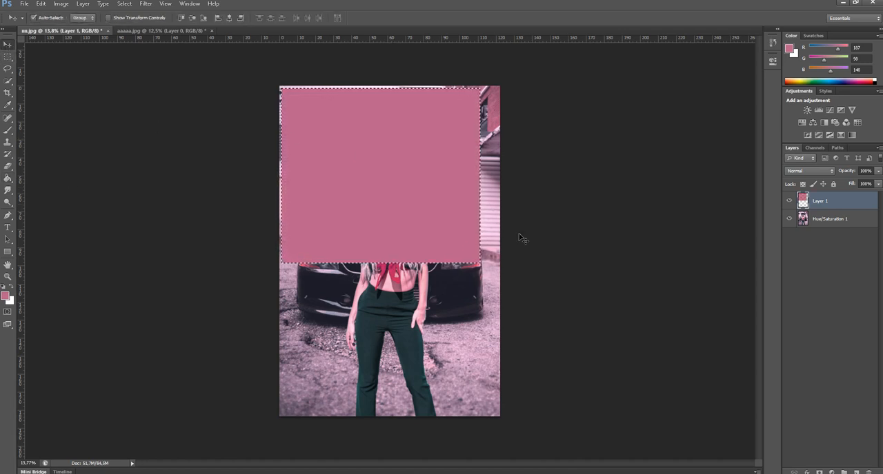
pyautogui.hotkey('ctrl', 't')
pyautogui.moveTo(480, 175); pyautogui.dragTo(495, 176)
pyautogui.moveTo(389, 263); pyautogui.dragTo(390, 414)
pyautogui.moveTo(472, 371); pyautogui.dragTo(473, 372)
pyautogui.press('Return')
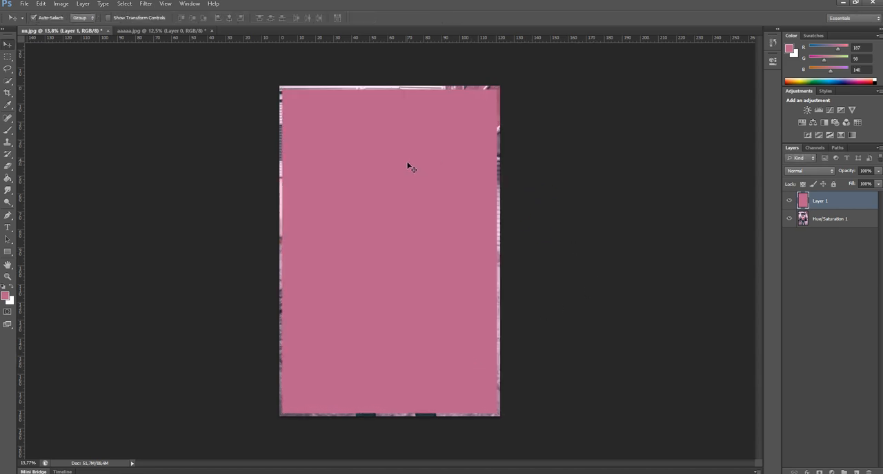
# Delete a rectangular area just inside the pink rectangle's edges to leave a thin frame, and clear the selection
pyautogui.click(9, 57)
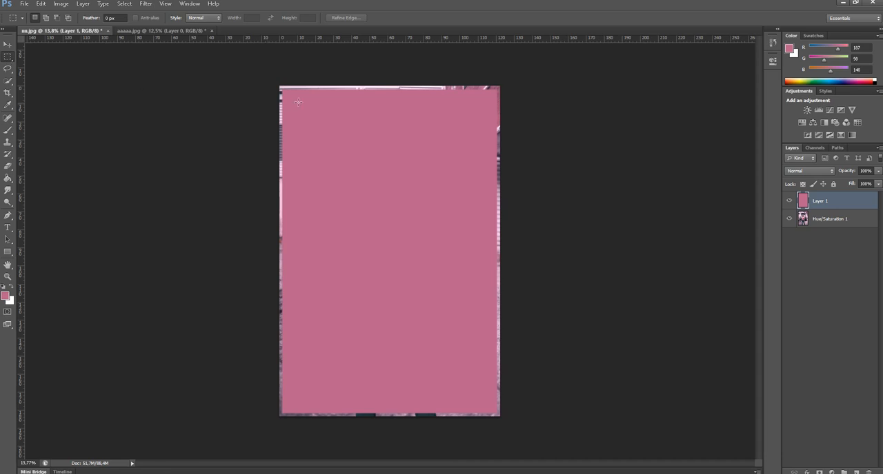
pyautogui.moveTo(283, 90); pyautogui.dragTo(493, 407)
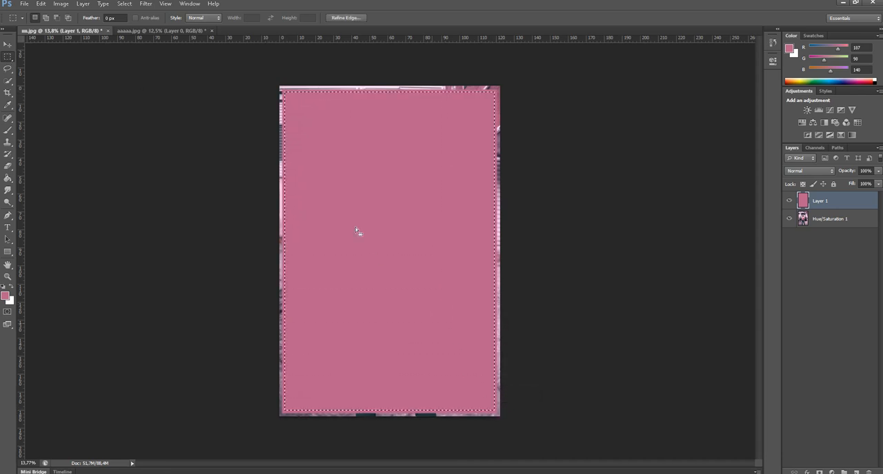
pyautogui.press('Delete')
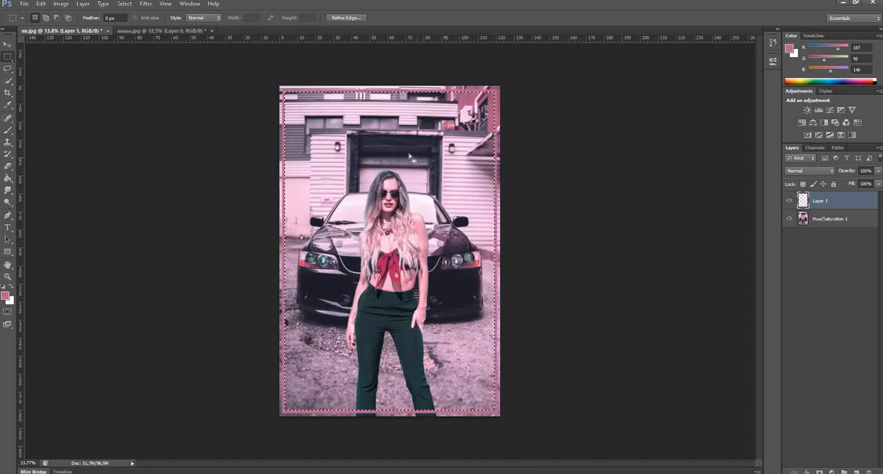
pyautogui.hotkey('ctrl', 'd')
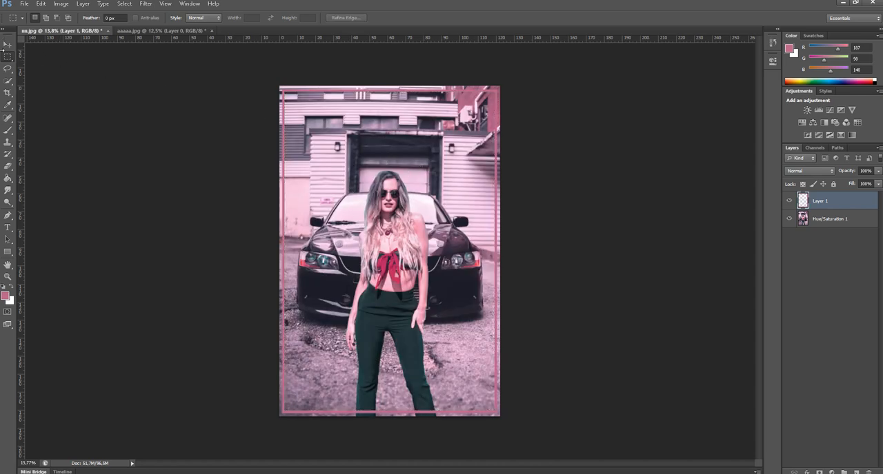
pyautogui.click(8, 45)
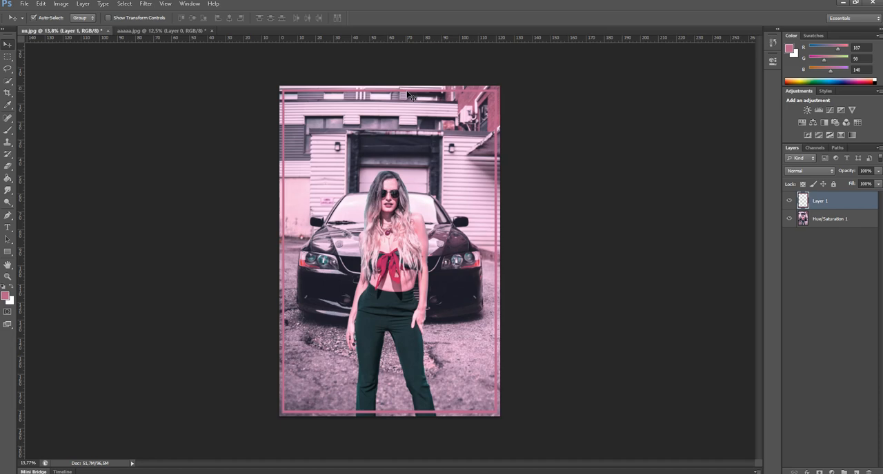
# Set the foreground colour to dark purple, R 45, G 35, B 49, and recolour the thin frame with it
pyautogui.press('g')
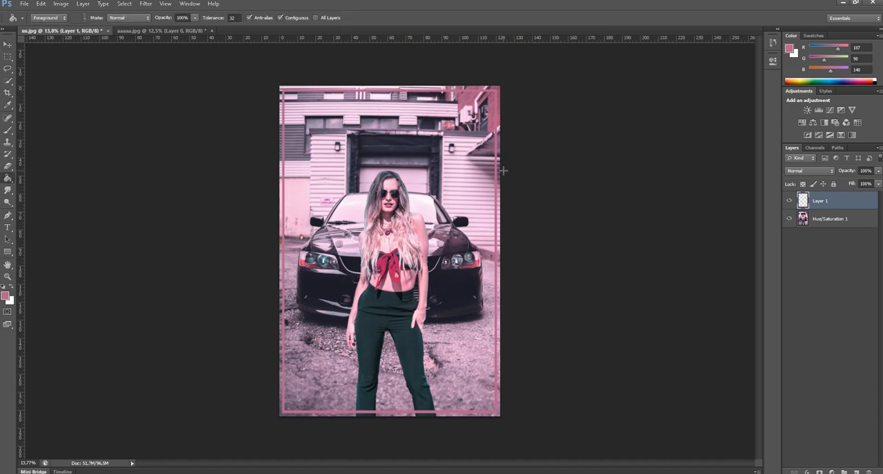
pyautogui.scroll(3, 504, 170)
pyautogui.click(4, 298)
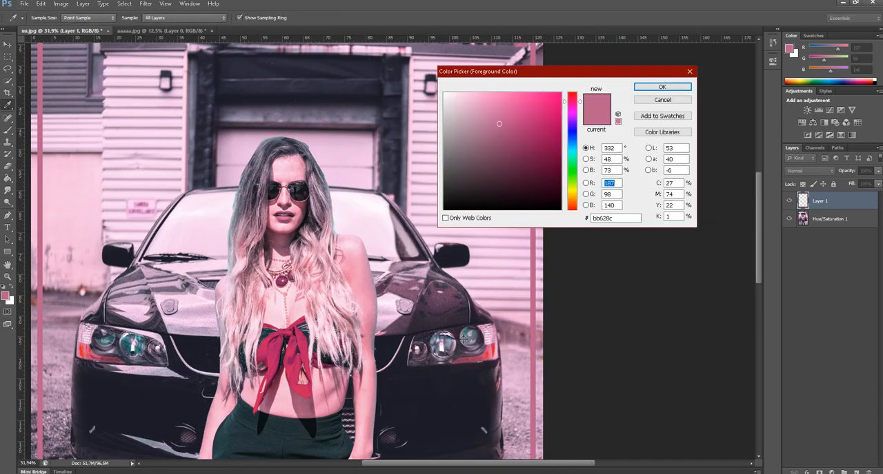
pyautogui.click(662, 90)
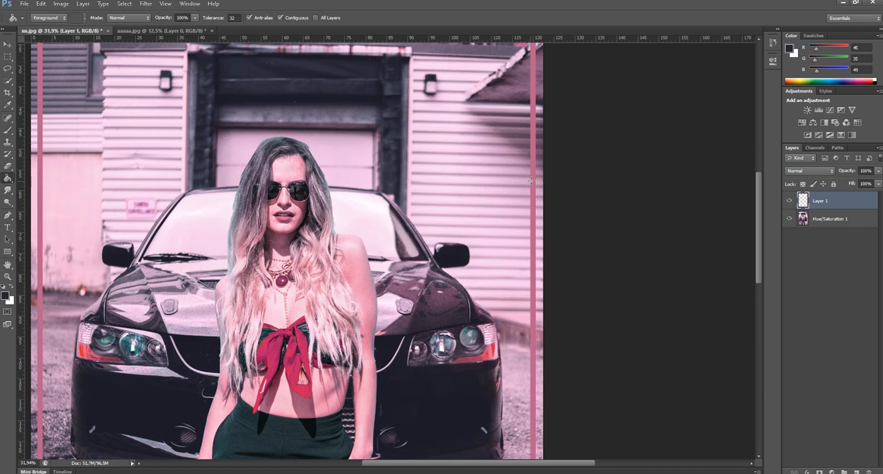
pyautogui.click(536, 206)
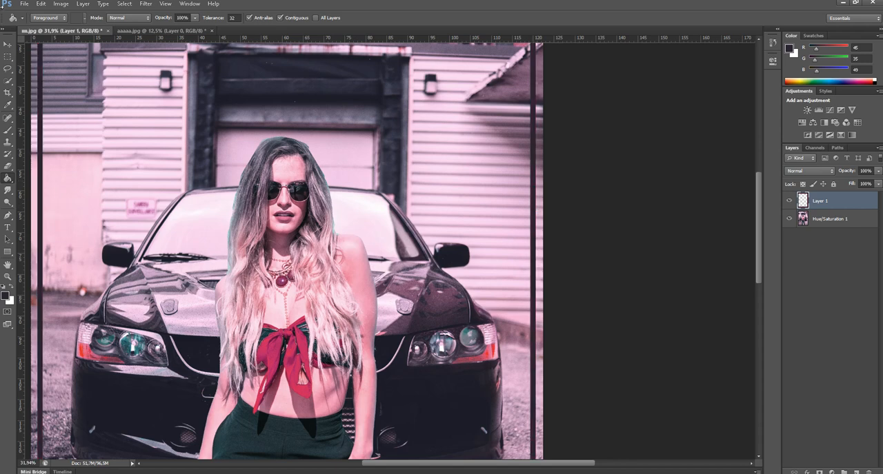
pyautogui.click(8, 45)
# Merge the frame layer and the photo layer into a single layer
pyautogui.scroll(-6, 447, 241)
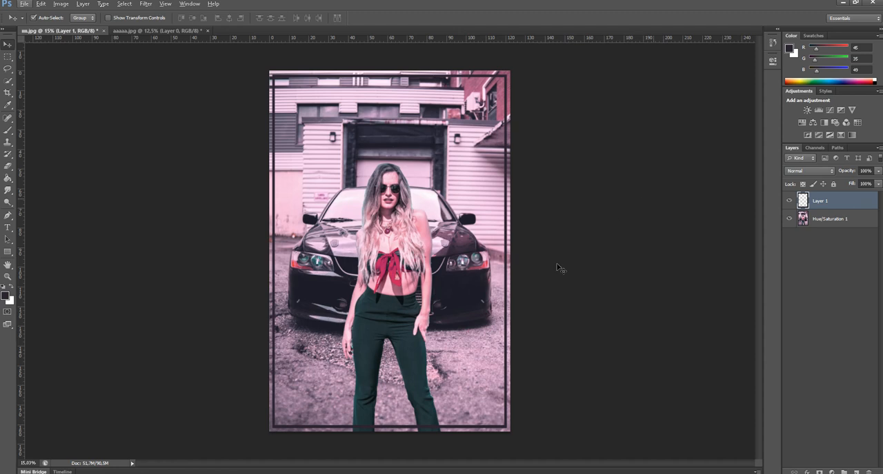
pyautogui.moveTo(841, 229); pyautogui.dragTo(830, 196)
pyautogui.hotkey('ctrl', 'shift', 'e')
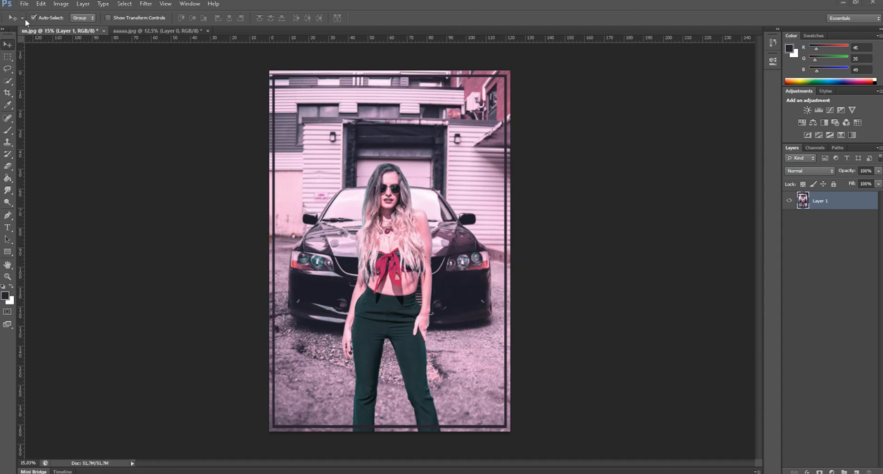
# Save the finished image to the desktop (Masaüstü) as a JPEG copy named BİTTİ.JPG
pyautogui.click(24, 4)
pyautogui.click(41, 116)
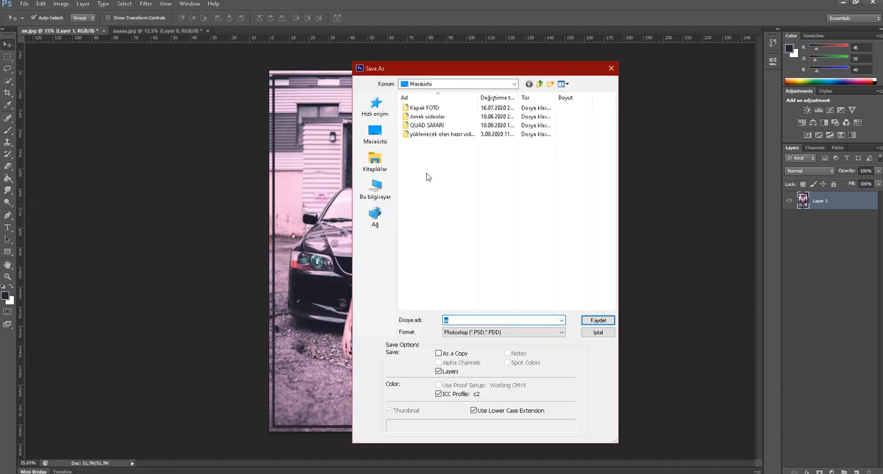
pyautogui.click(375, 135)
pyautogui.click(494, 332)
pyautogui.click(491, 388)
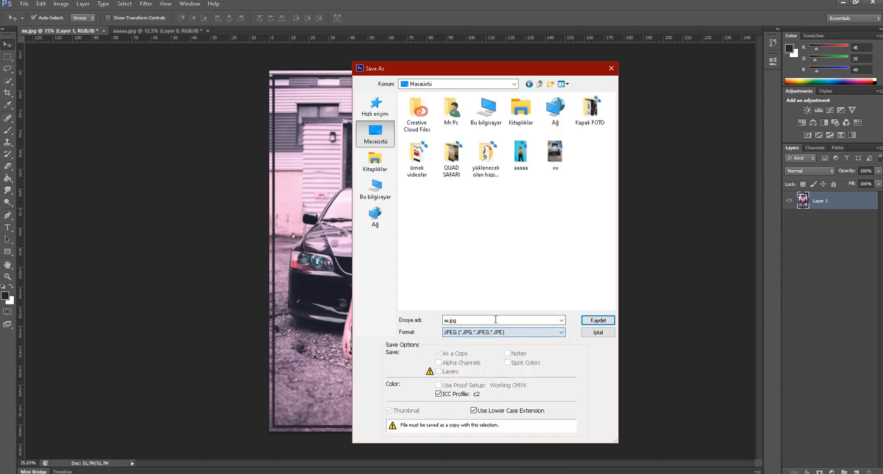
pyautogui.write('BITTI.JPG')
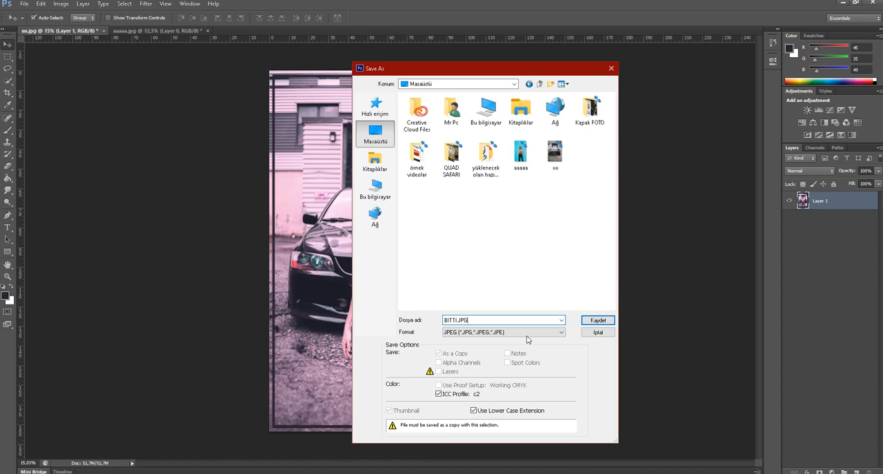
pyautogui.click(598, 321)
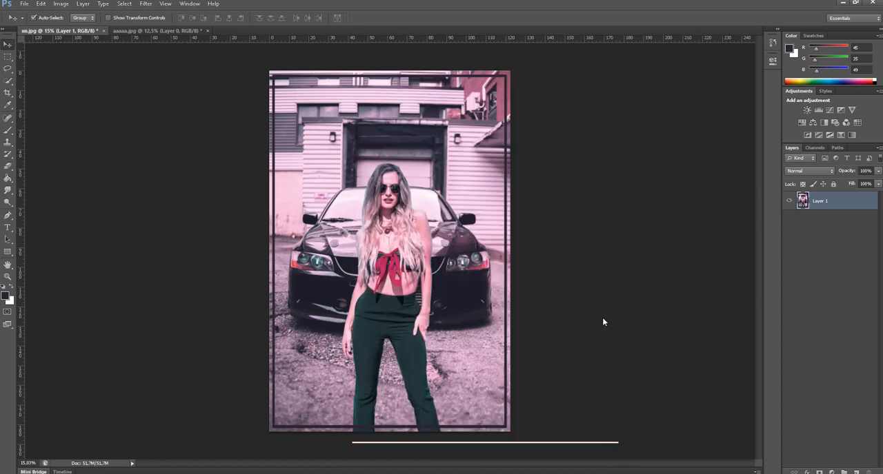
pyautogui.click(495, 130)
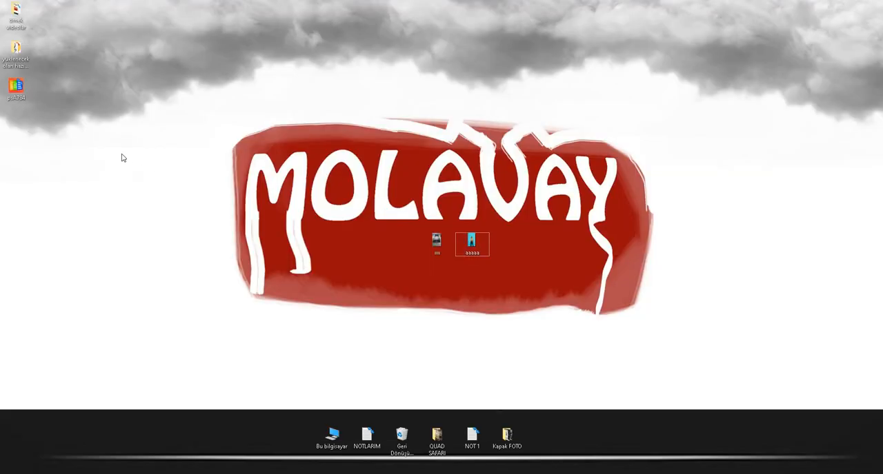
# Switch to the desktop, refresh it and place the BİTTİ image next to the two source photos
pyautogui.rightClick(116, 145)
pyautogui.click(136, 166)
pyautogui.moveTo(15, 88); pyautogui.dragTo(405, 243)
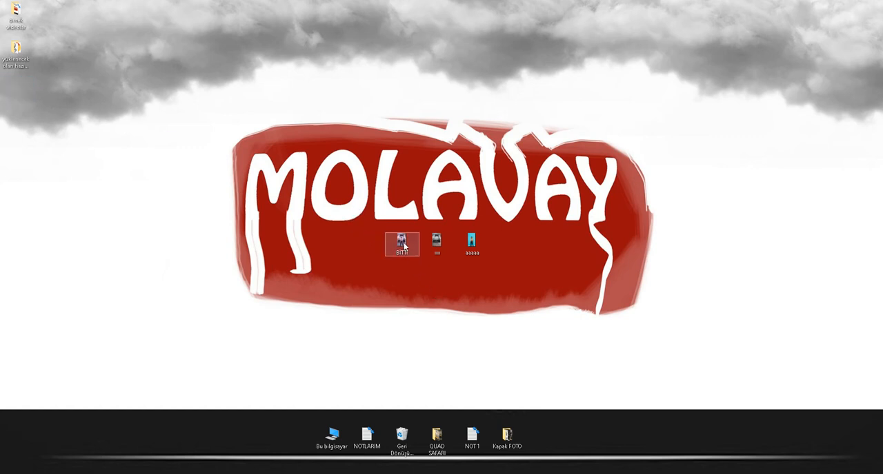
# Open BİTTİ.JPG in the Fotoğraflar viewer, examine the woman and the car up close, and close the viewer
pyautogui.doubleClick(403, 242)
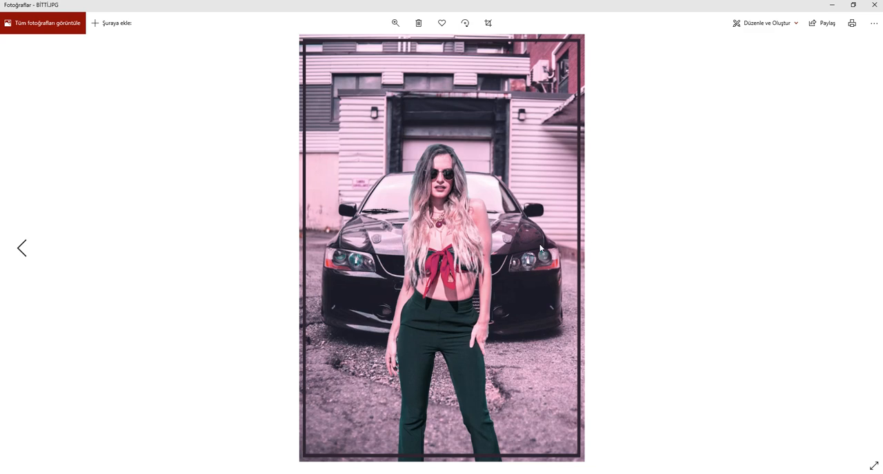
pyautogui.scroll(2, 453, 217)
pyautogui.scroll(2, 453, 217)
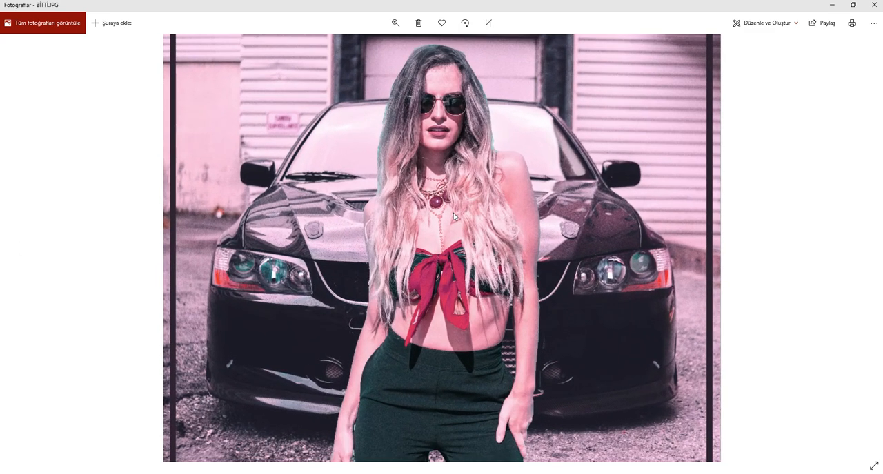
pyautogui.scroll(-4, 453, 217)
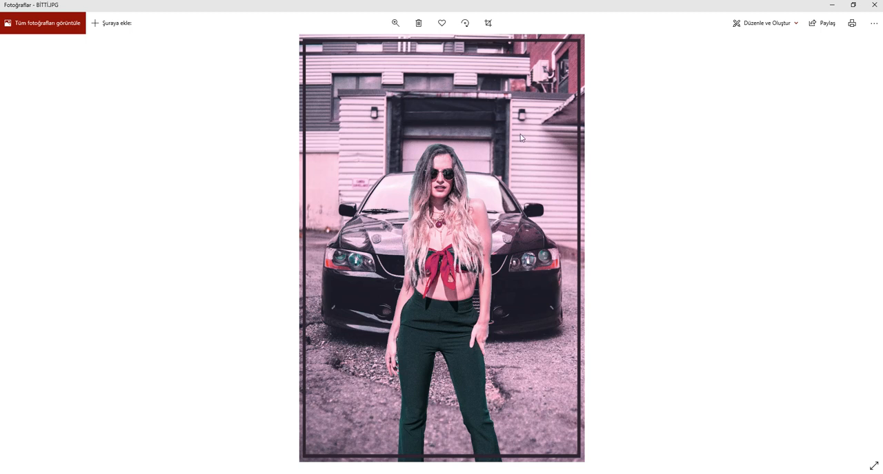
pyautogui.click(853, 5)
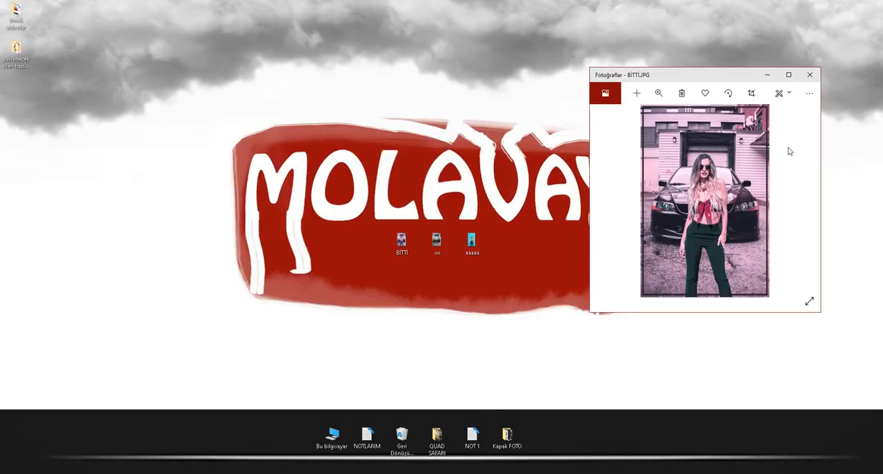
pyautogui.click(787, 74)
pyautogui.click(870, 7)
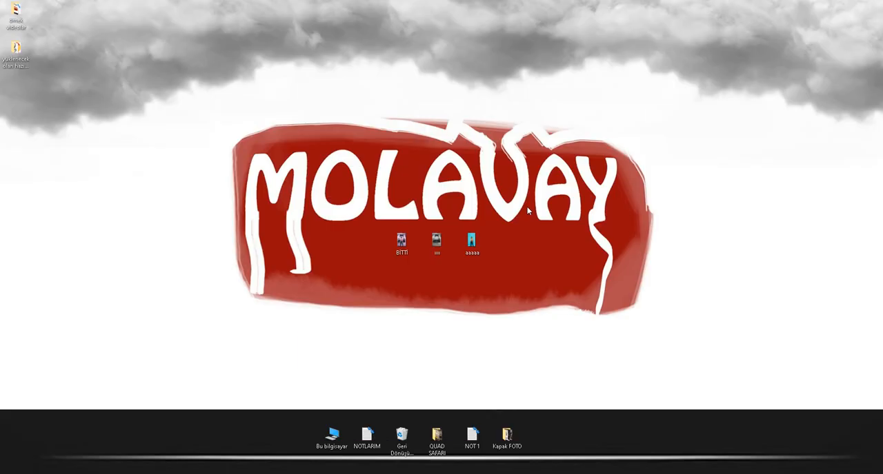
# Reopen BİTTİ.JPG in Fotoğraflar, compare it with the original source photos, close the viewer and return to Photoshop
pyautogui.doubleClick(400, 242)
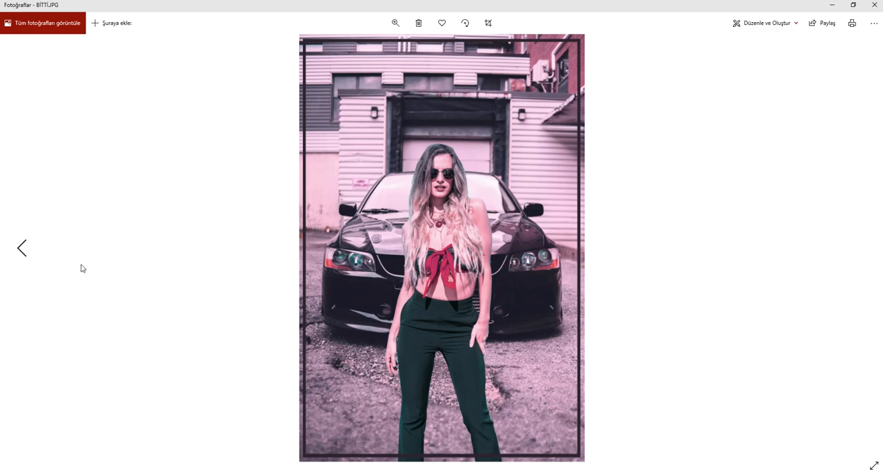
pyautogui.click(22, 248)
pyautogui.click(23, 249)
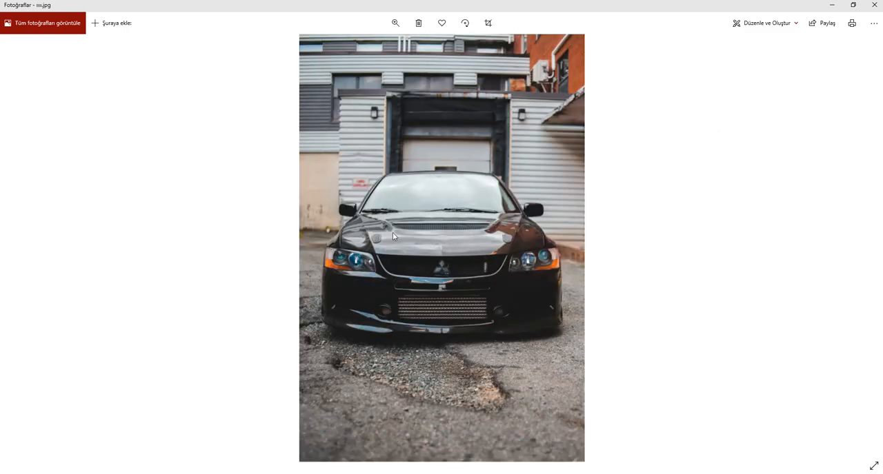
pyautogui.click(861, 250)
pyautogui.click(860, 251)
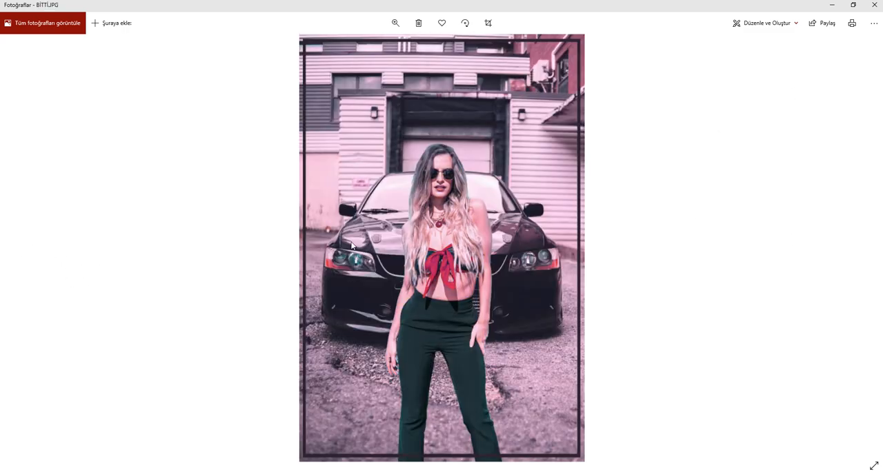
pyautogui.click(873, 5)
pyautogui.rightClick(623, 121)
pyautogui.click(581, 300)
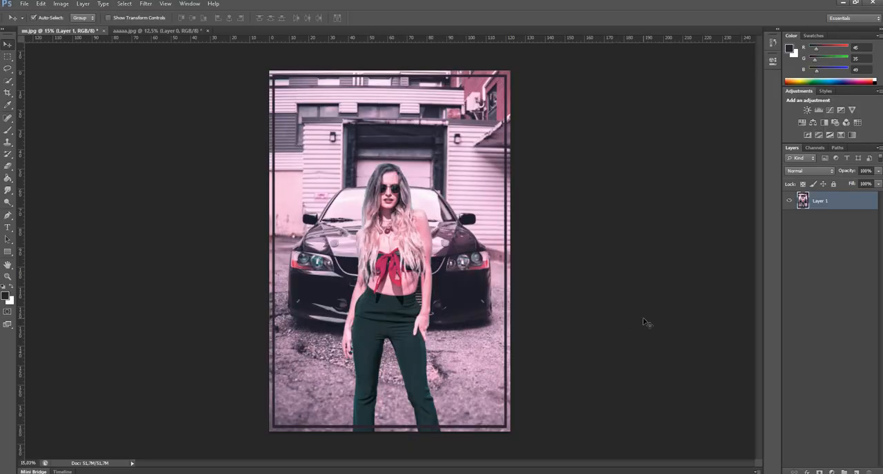